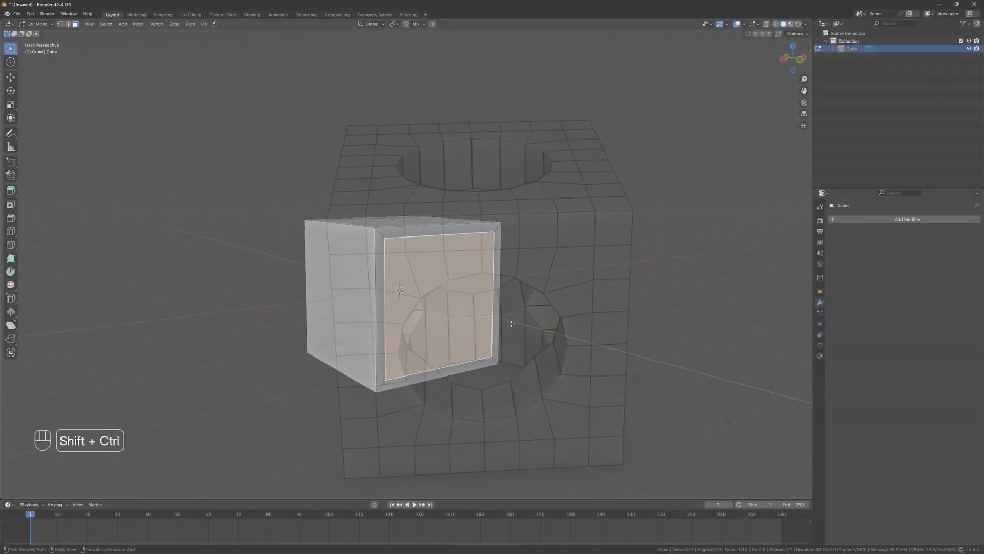
# Smart Extrude the inset face on the cube's side outward by about 275 mm and bring up the other extrude options
pyautogui.hotkey('ctrl', 'shift', 'e')
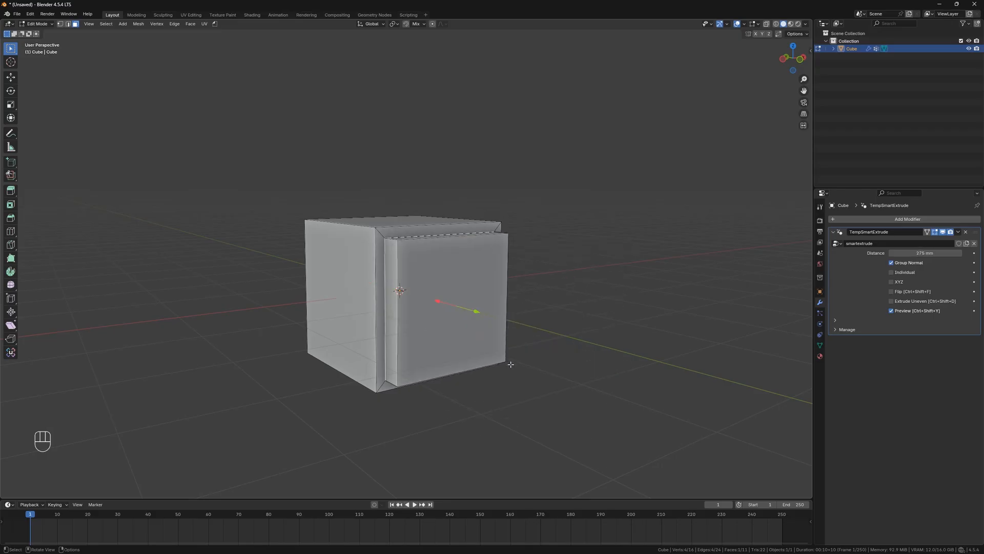
pyautogui.press('F9')
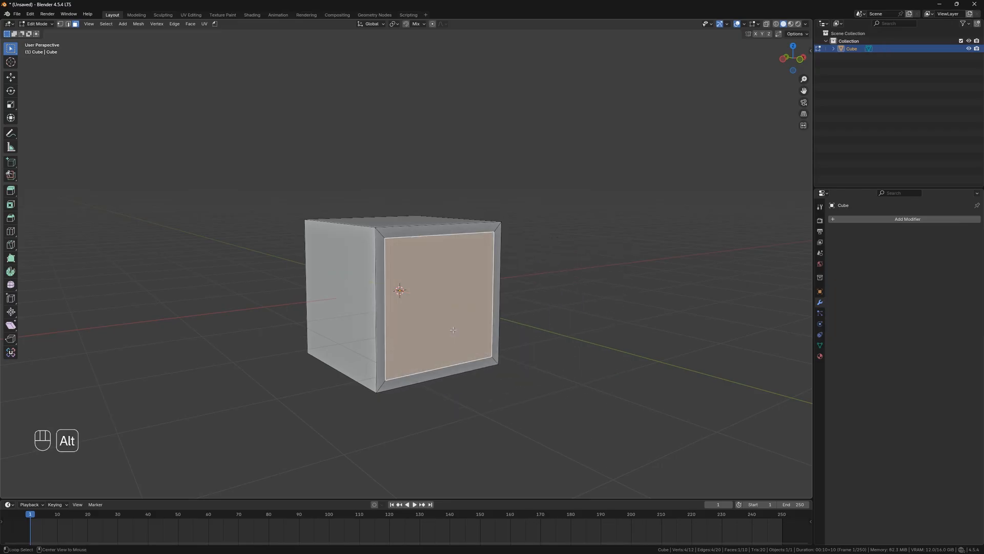
pyautogui.hotkey('alt', 'e')
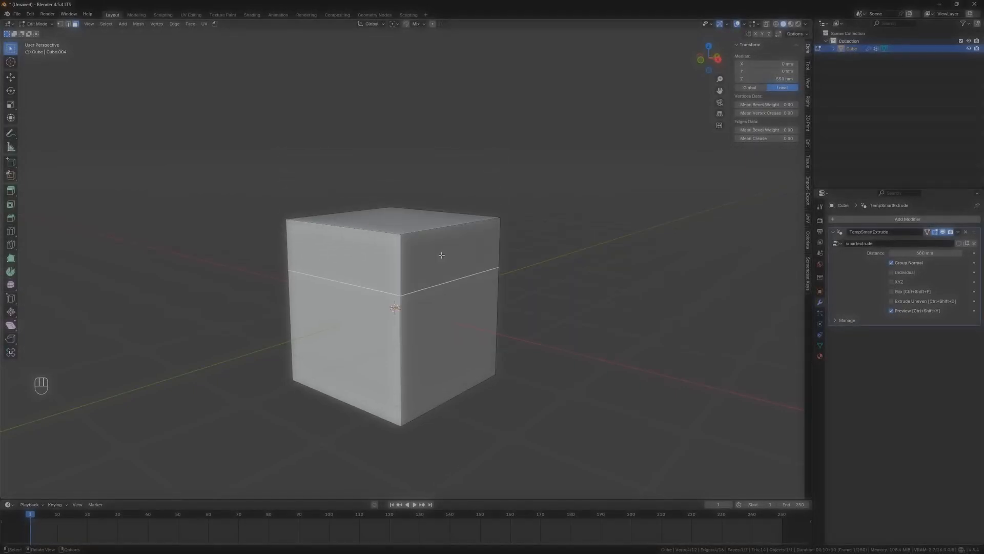
# Smart Extrude the cube's top face together with the adjoining upper side face in Group Normal mode
pyautogui.click(442, 255)
pyautogui.moveTo(451, 262); pyautogui.dragTo(417, 281, button='middle')
pyautogui.keyDown('shift'); pyautogui.click(417, 282); pyautogui.keyUp('shift')
pyautogui.keyDown('shift'); pyautogui.click(391, 250); pyautogui.keyUp('shift')
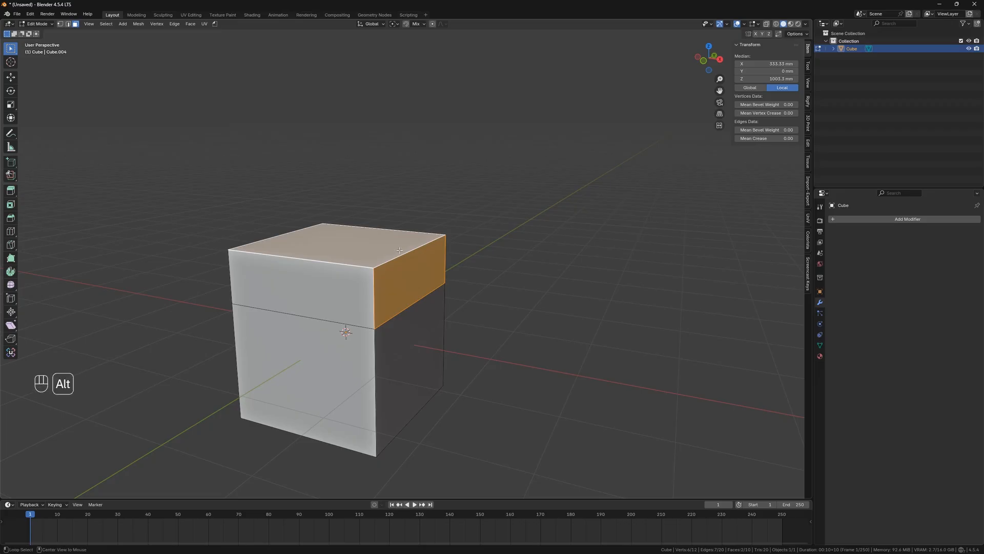
pyautogui.hotkey('alt', 'e')
pyautogui.click(399, 250)
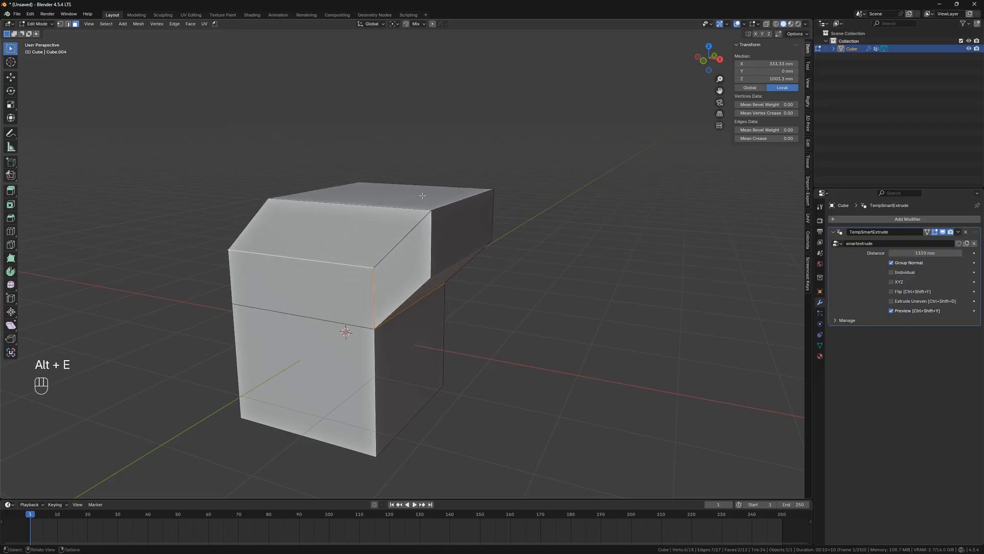
pyautogui.click(444, 213)
# Undo the Group Normal extrusion and extrude the same faces again with an option from the extrude choices
pyautogui.moveTo(192, 349); pyautogui.dragTo(361, 253, button='middle')
pyautogui.hotkey('ctrl', 'z')
pyautogui.hotkey('alt', 'e')
pyautogui.click(362, 256)
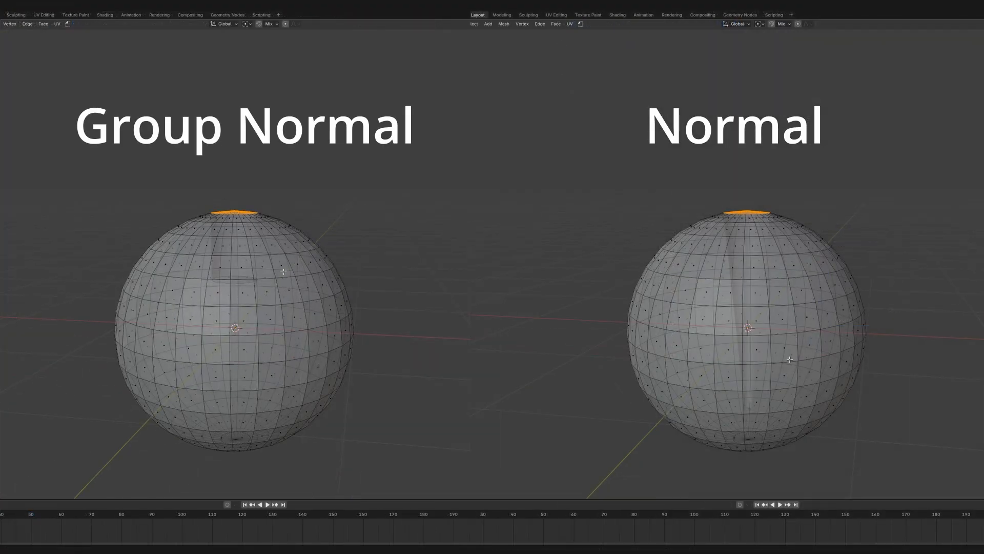
pyautogui.click(287, 338)
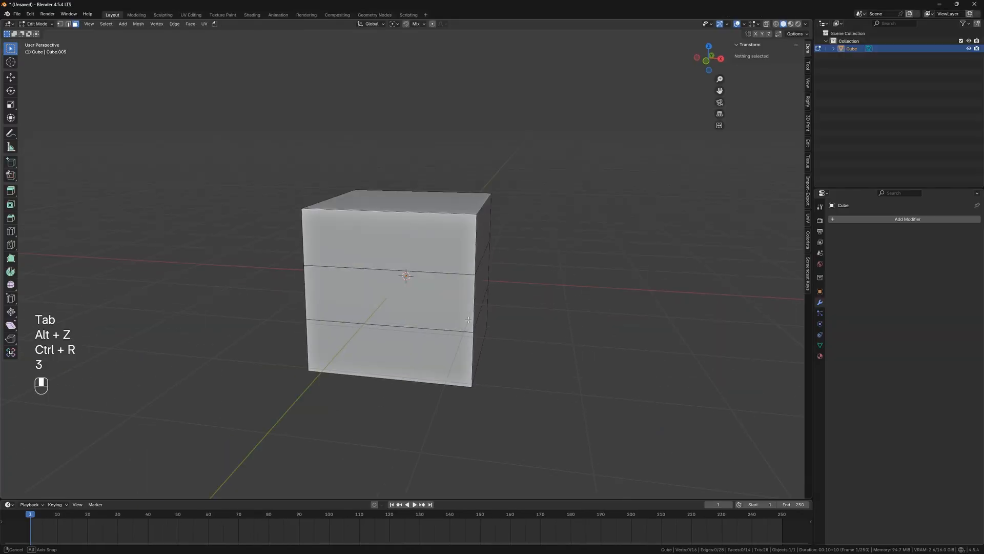
# Try a Group Normal Smart Extrude of about 1350 mm on the three-band cube's top face and adjoining upper side face
pyautogui.moveTo(405, 272); pyautogui.dragTo(425, 241, button='middle')
pyautogui.keyDown('shift'); pyautogui.click(439, 232); pyautogui.keyUp('shift')
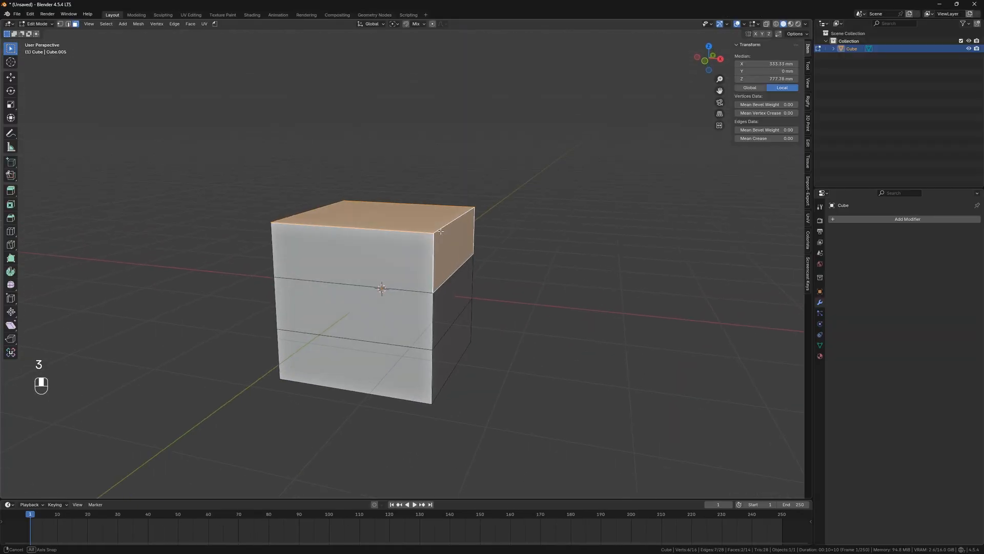
pyautogui.hotkey('ctrl', 'shift', 'e')
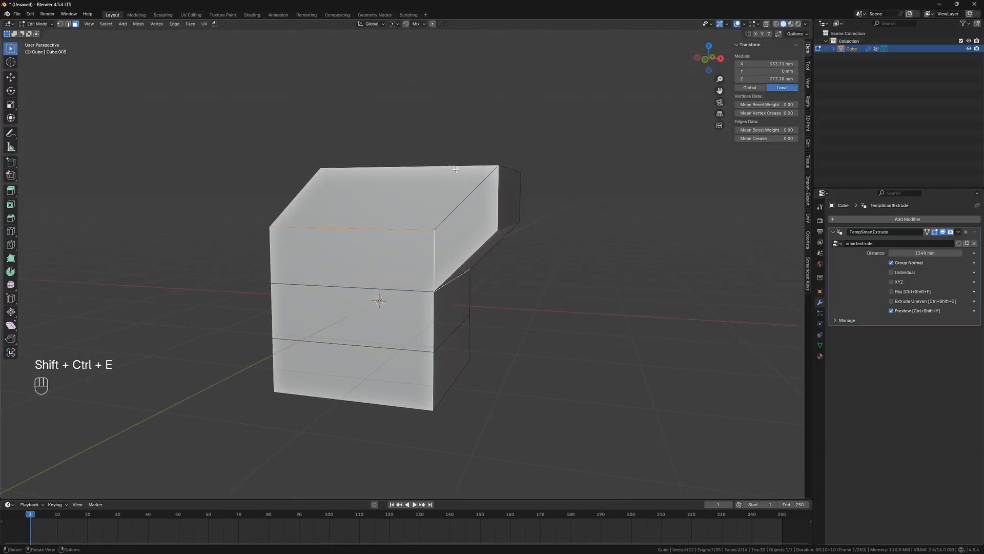
pyautogui.rightClick(457, 169)
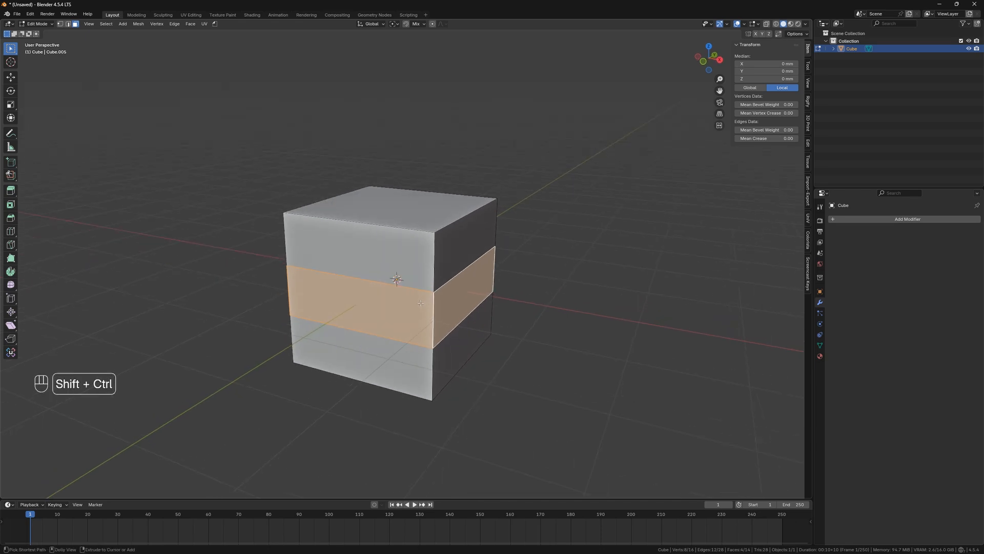
# Smart Extrude the ring of faces around the cube's middle band outward by about 1070 mm in Group Normal mode
pyautogui.hotkey('ctrl', 'shift', 'e')
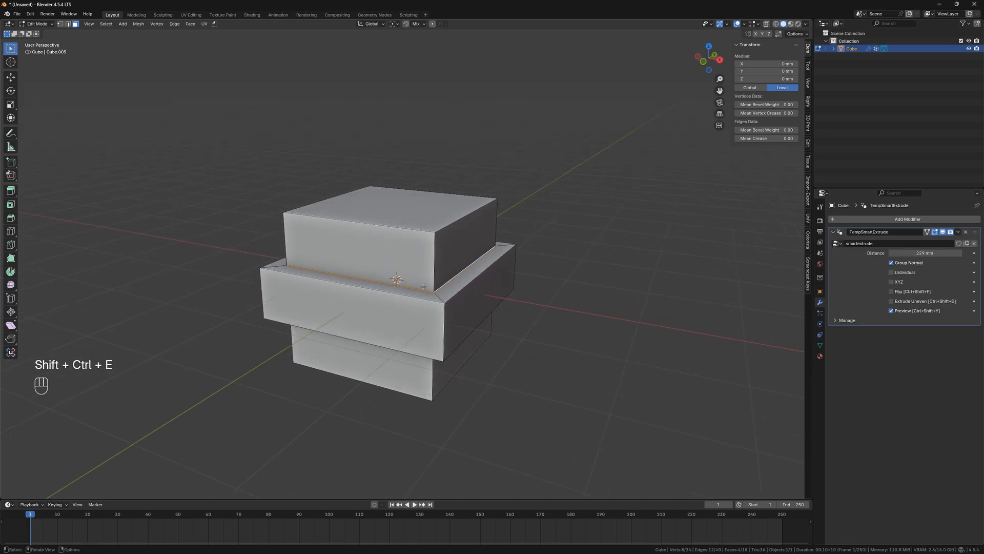
pyautogui.moveTo(439, 259); pyautogui.dragTo(466, 253, button='middle')
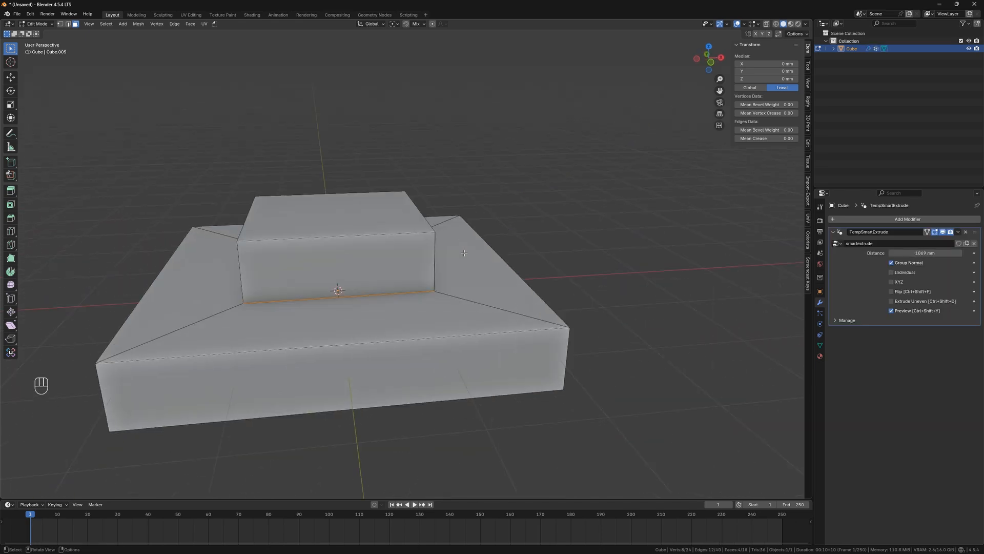
pyautogui.hotkey('ctrl', 'shift', 'e')
pyautogui.press('b')
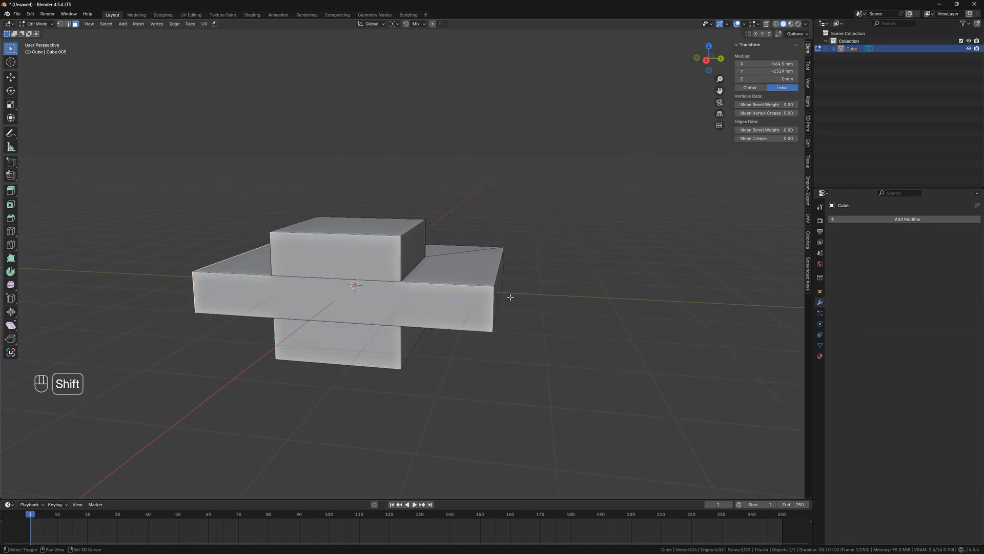
# Smart Extrude the two opposite end faces of the widened middle band outward to lengthen it on both sides
pyautogui.keyDown('shift'); pyautogui.click(500, 296); pyautogui.keyUp('shift')
pyautogui.moveTo(500, 295); pyautogui.dragTo(459, 263, button='middle')
pyautogui.hotkey('ctrl', 'shift', 'e')
pyautogui.click(450, 249)
# Smart Extrude the two sloped-edge faces on top of the middle band, one on either side of the upper block
pyautogui.keyDown('shift'); pyautogui.click(460, 263); pyautogui.keyUp('shift')
pyautogui.keyDown('shift'); pyautogui.click(257, 261); pyautogui.keyUp('shift')
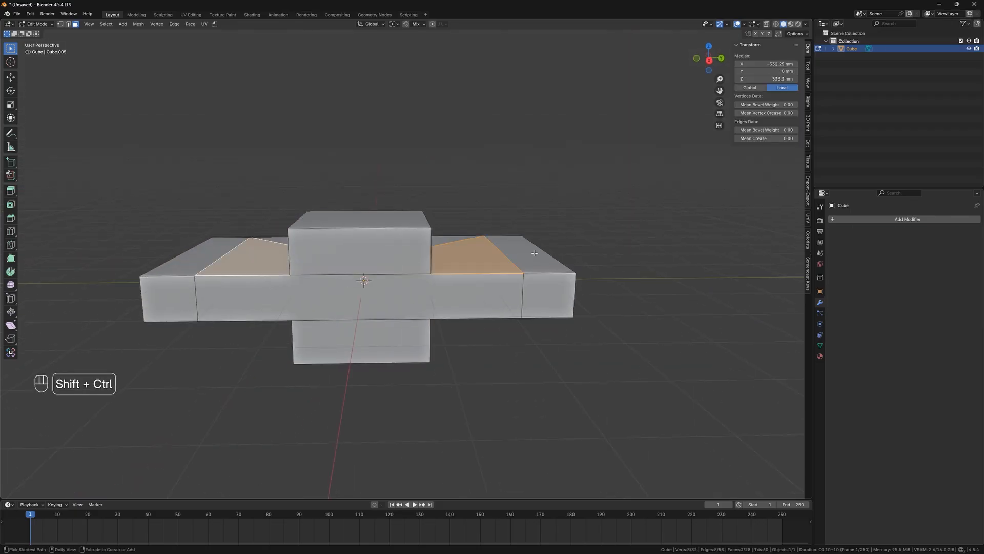
pyautogui.hotkey('ctrl', 'shift', 'e')
# Replace the model with a new cube and start editing it in face selection mode
pyautogui.hotkey('shift', 'a')
pyautogui.hotkey('shift', 'a')
pyautogui.press('Tab')
pyautogui.press('3')
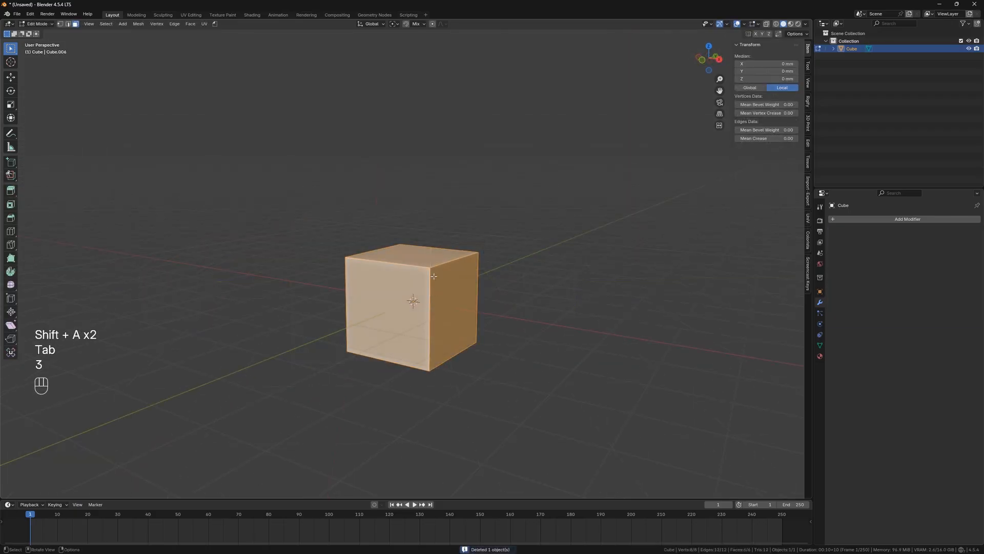
# Smart Extrude the new cube's top face and set the Smart Extrude mode to Individual
pyautogui.click(438, 257)
pyautogui.hotkey('ctrl', 'shift', 'e')
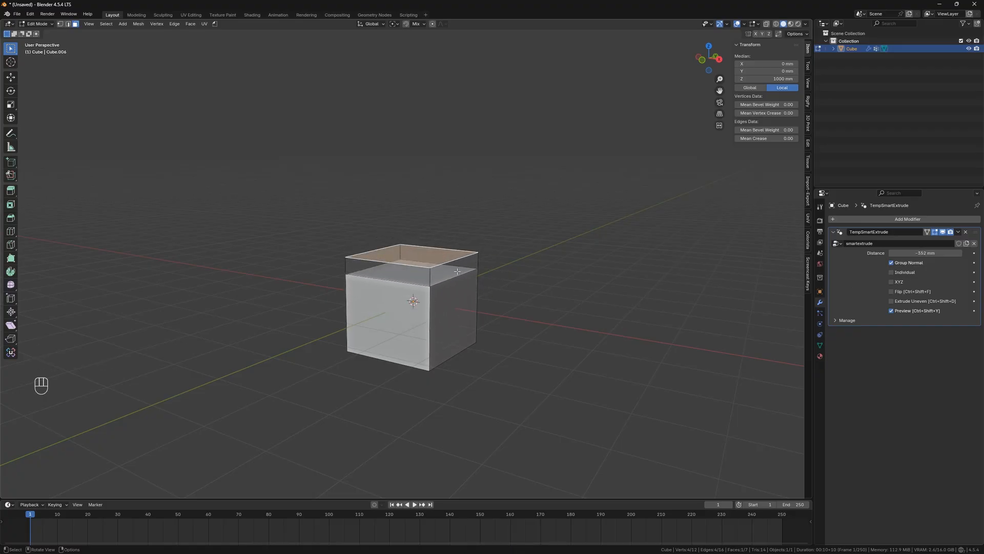
pyautogui.press('F9')
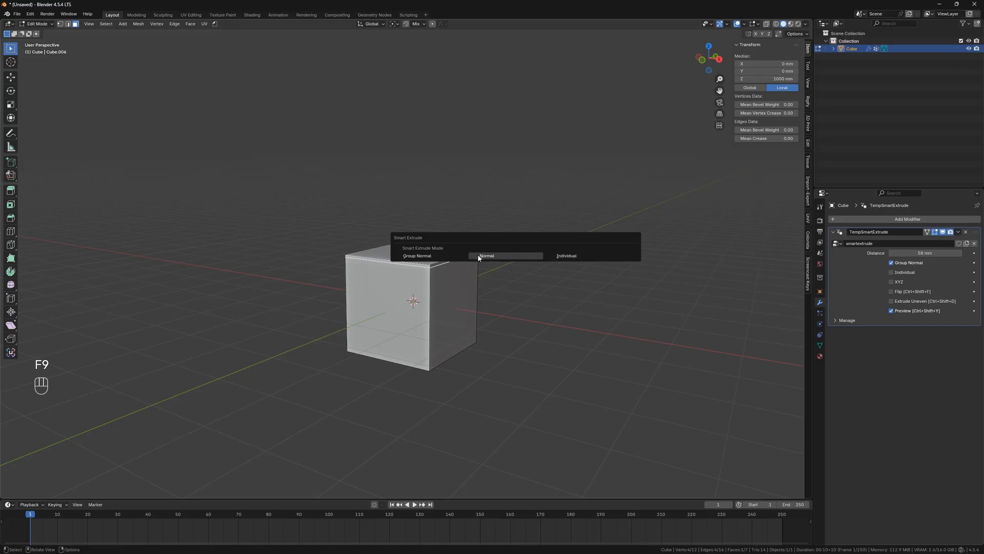
pyautogui.click(550, 256)
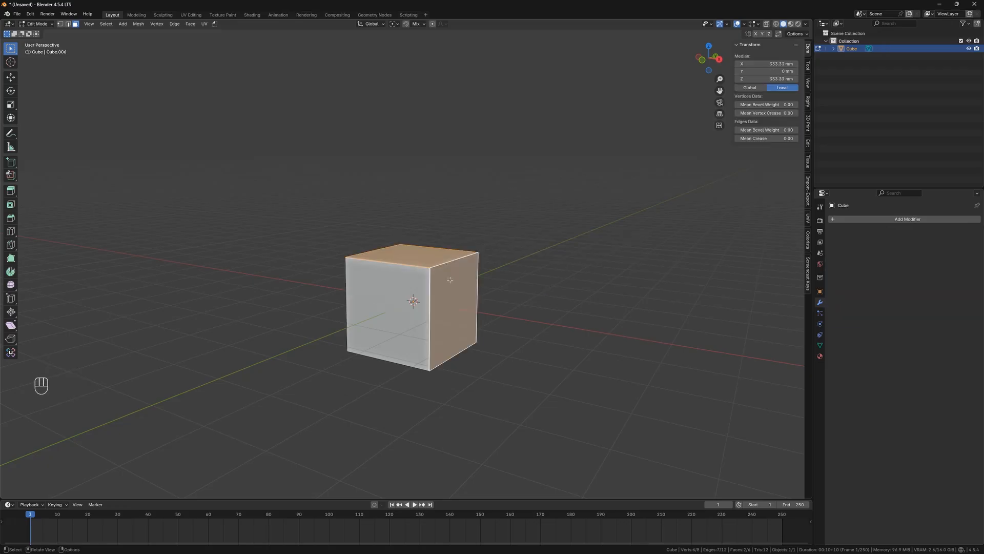
# Smart Extrude the cube's top and adjoining side faces, trying Normal mode and finishing in Individual mode at about 1376 mm
pyautogui.hotkey('shift', 'ctrl', 'e')
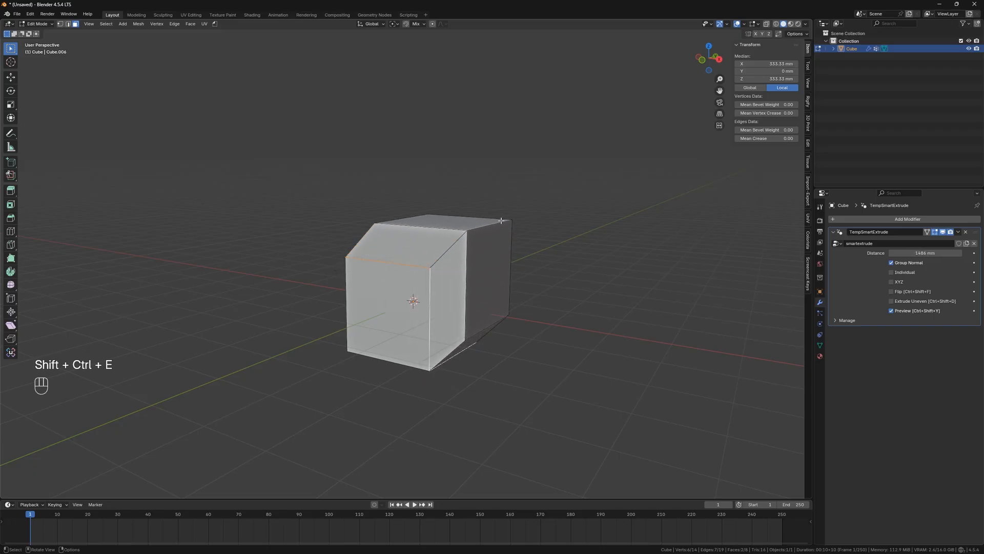
pyautogui.click(530, 221)
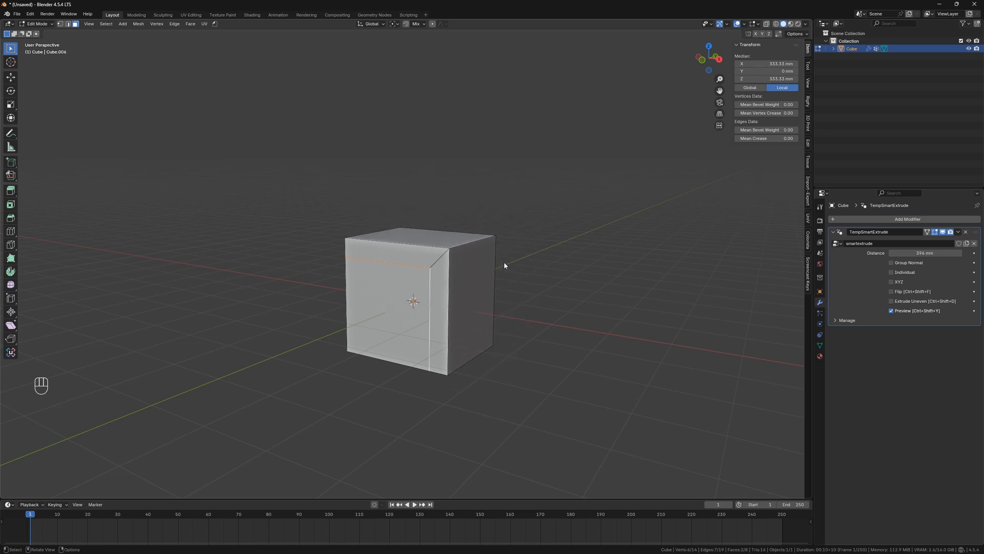
pyautogui.press('F9')
pyautogui.click(535, 236)
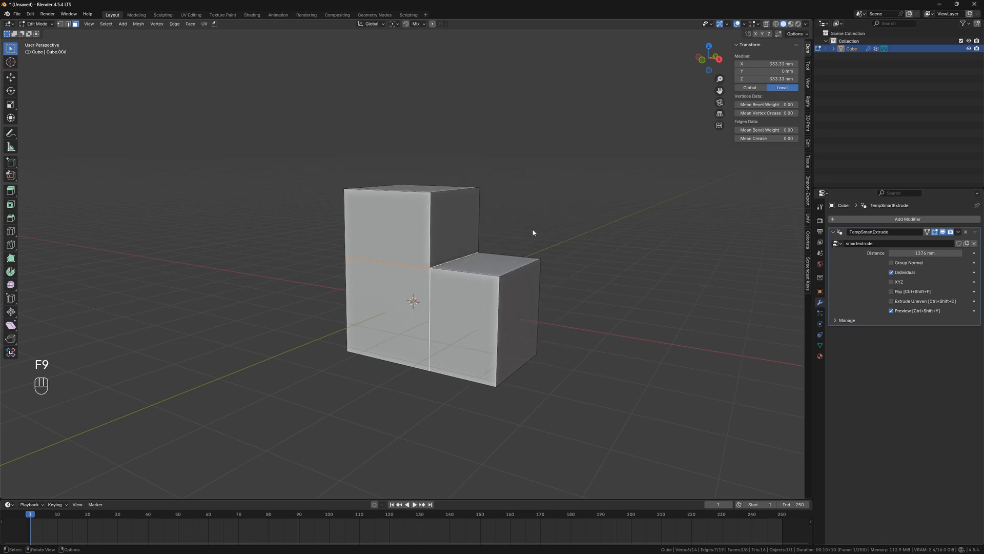
# Smart Extrude the subdivided cube's four top corner faces in XYZ mode, moving them about 3370 mm down along Z through the bottom
pyautogui.hotkey('ctrl', 'shift', 'e')
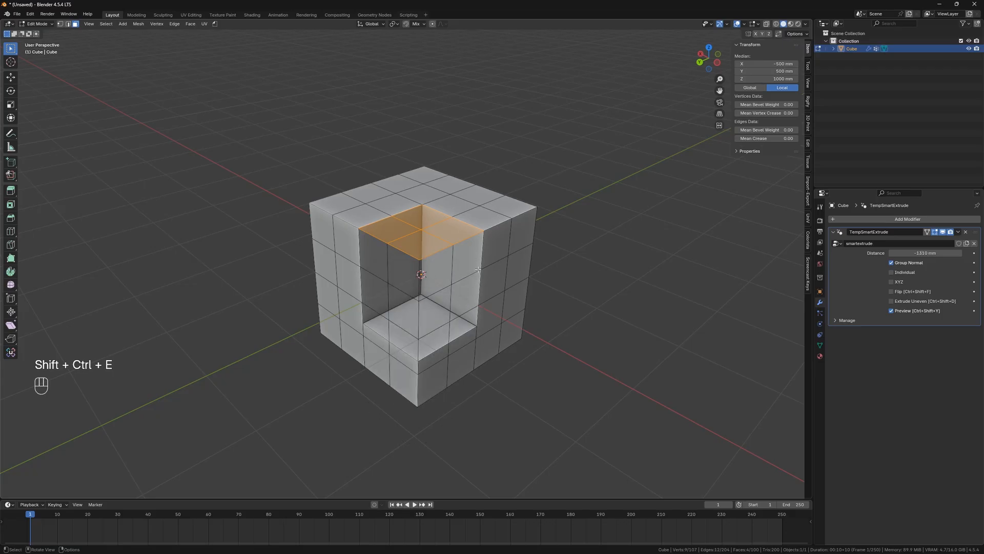
pyautogui.press('z')
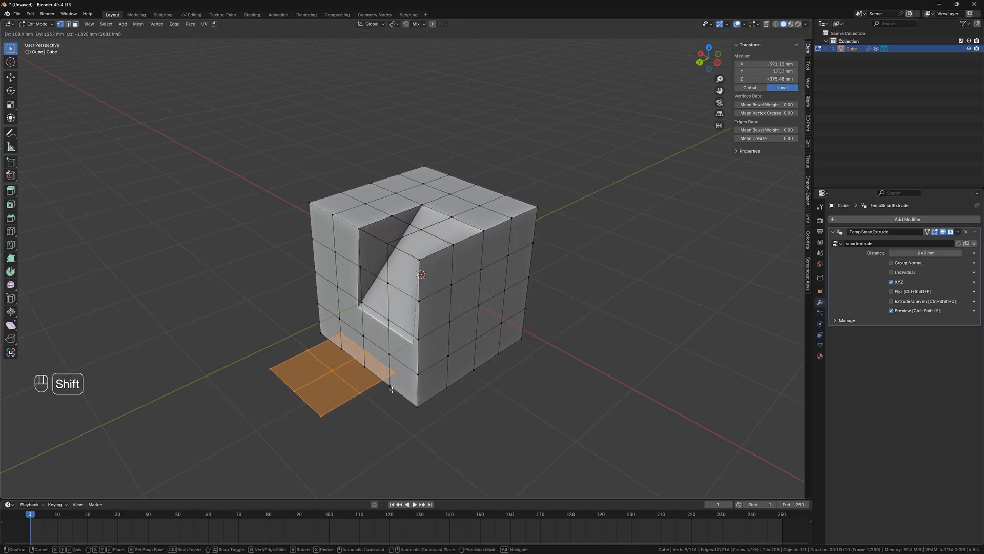
pyautogui.hotkey('shift', 'y')
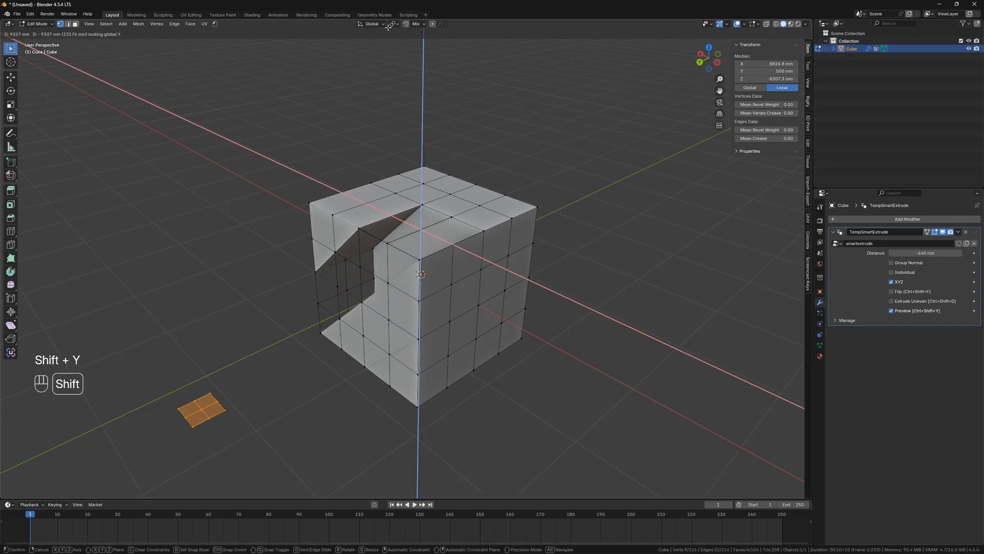
pyautogui.hotkey('shift', 'x')
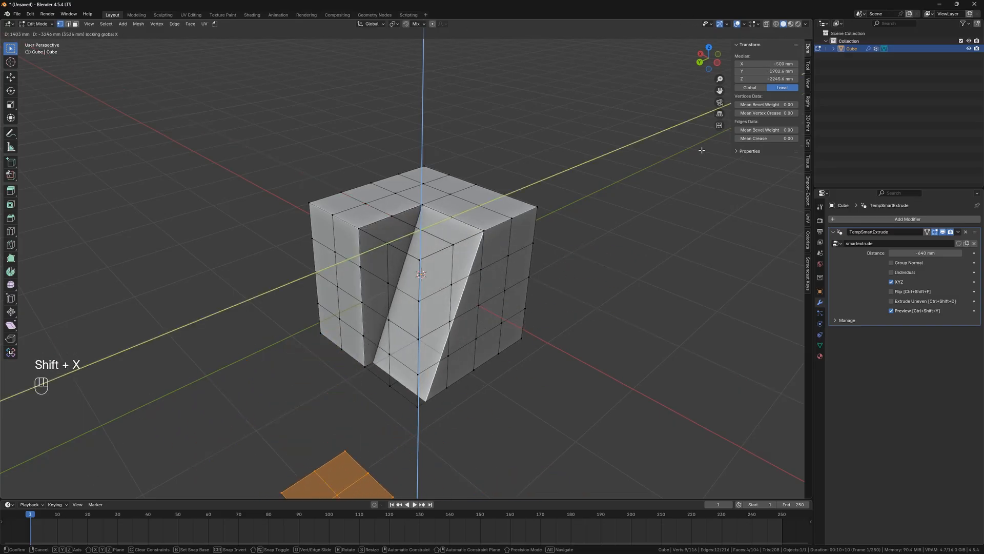
pyautogui.press('z')
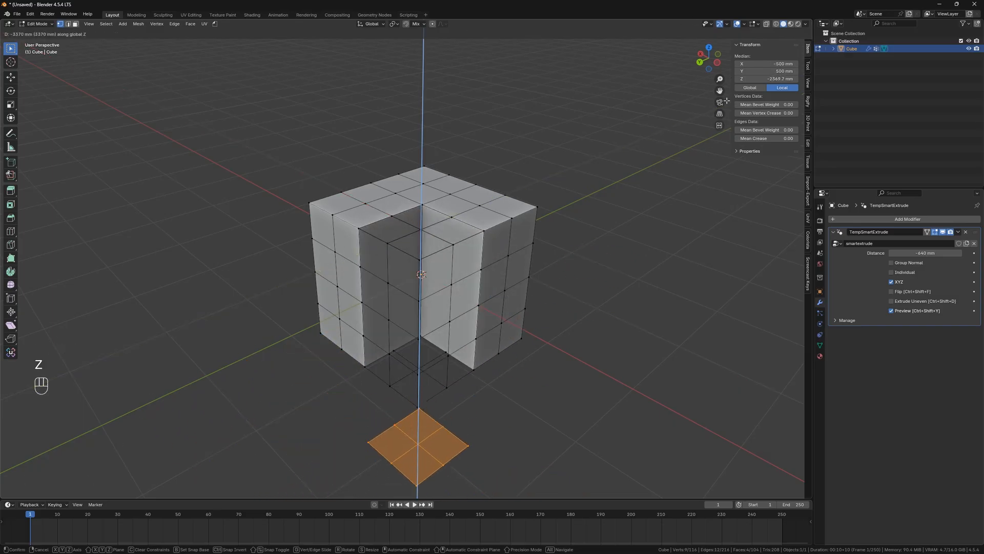
pyautogui.click(727, 101)
# Select the four top faces at the end of one arm of the notched block
pyautogui.moveTo(472, 212); pyautogui.dragTo(414, 241, button='middle')
pyautogui.moveTo(410, 221); pyautogui.dragTo(476, 248)
pyautogui.moveTo(471, 272); pyautogui.dragTo(481, 249, button='middle')
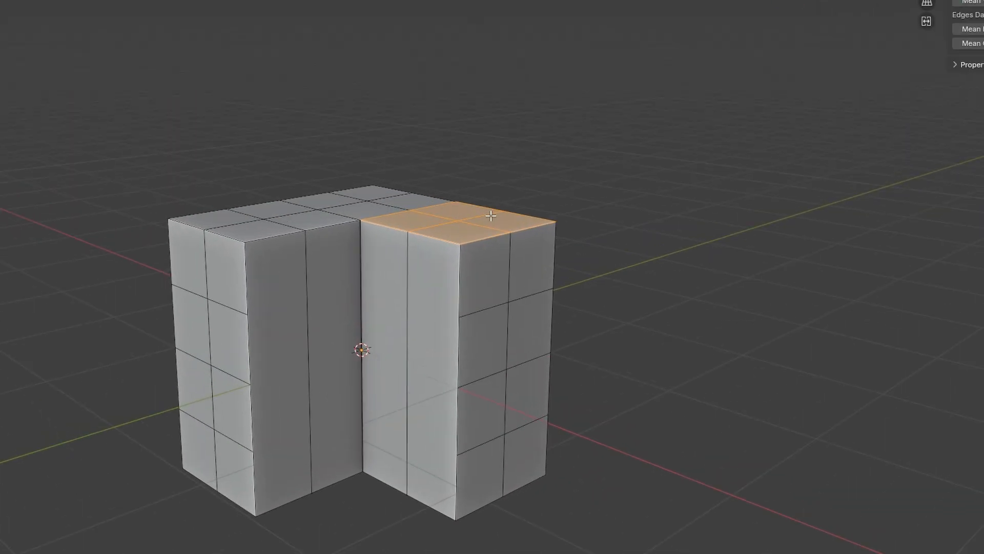
# Assign the shortcut Ctrl+Shift+E to Smart Extrude Along Normal
pyautogui.hotkey('alt', 'e')
pyautogui.rightClick(460, 239)
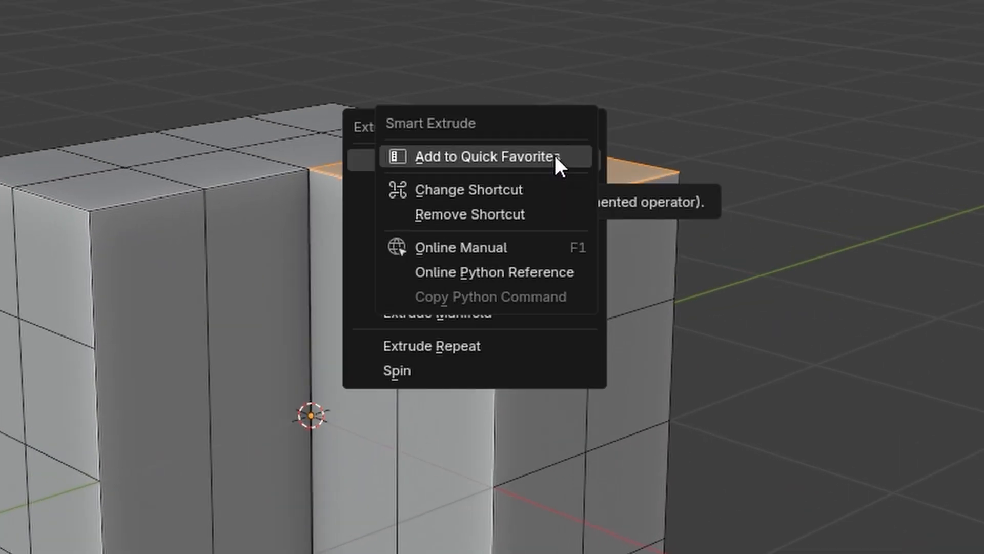
pyautogui.click(524, 208)
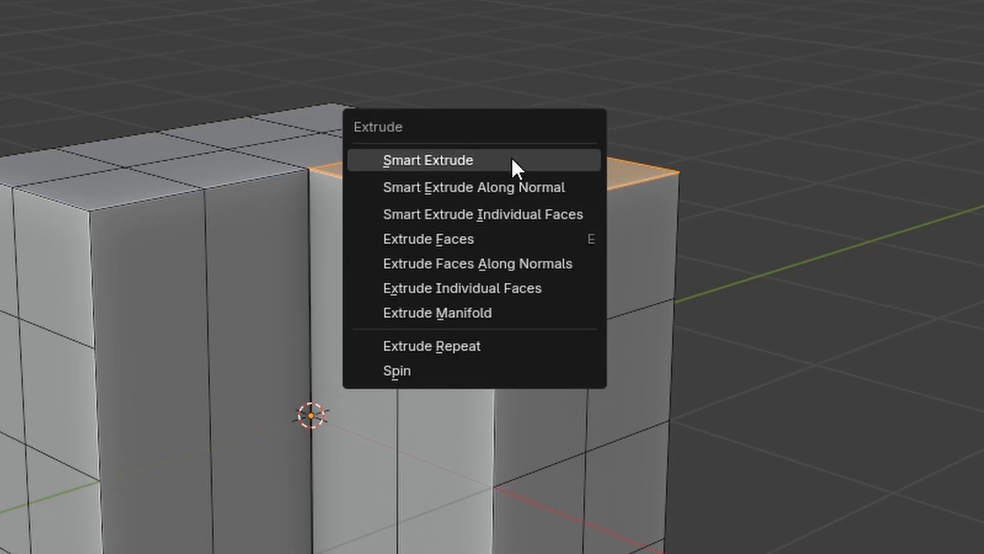
pyautogui.rightClick(518, 186)
pyautogui.click(493, 220)
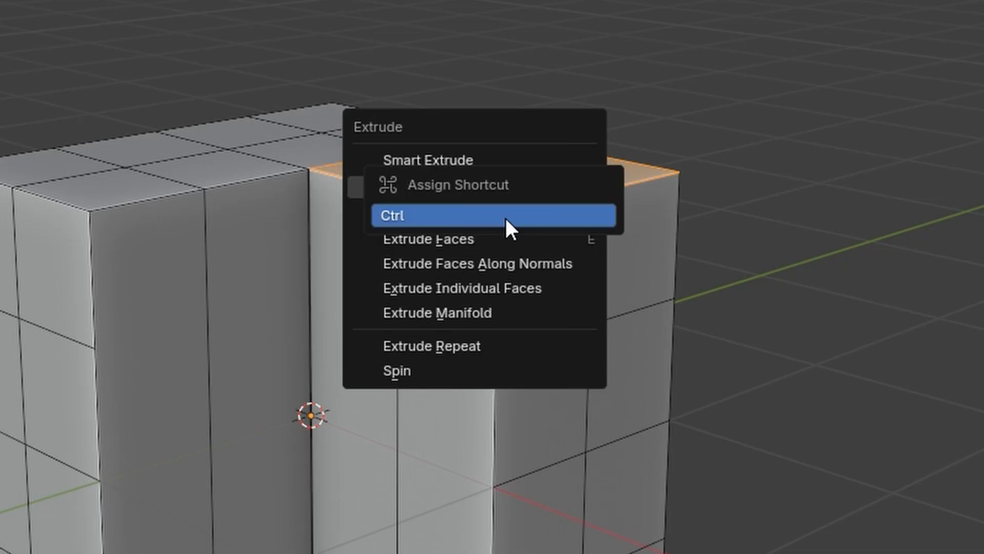
pyautogui.hotkey('ctrl', 'shift', 'e')
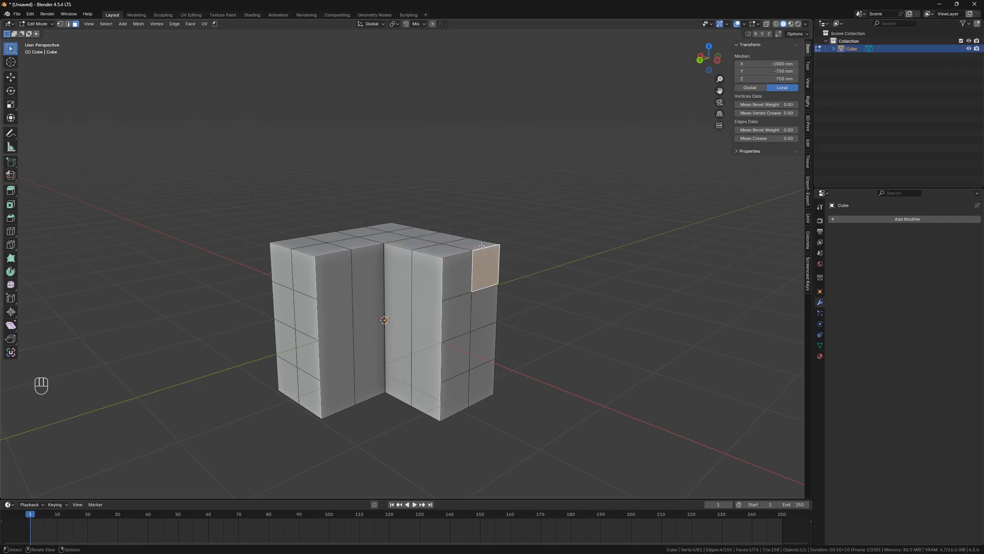
# Smart Extrude the two adjoining faces at the block's upper corner outward in Normal mode
pyautogui.moveTo(481, 246); pyautogui.dragTo(410, 240, button='middle')
pyautogui.hotkey('ctrl', 'shift', 'e')
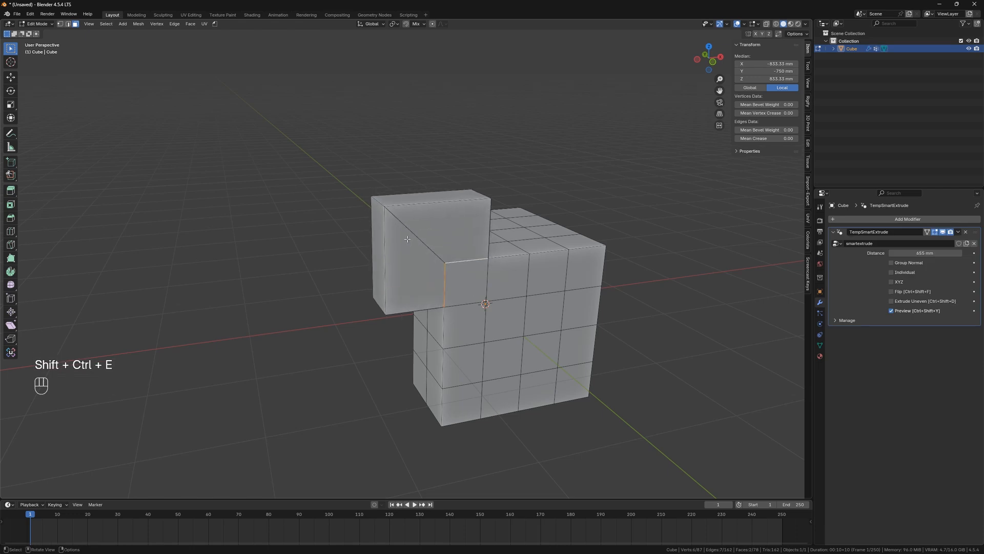
pyautogui.press('Tab')
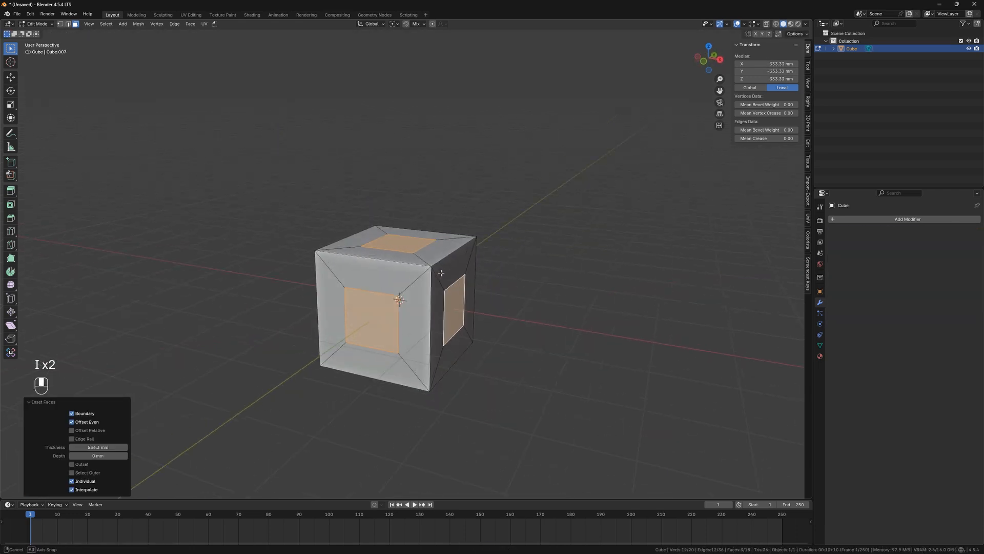
# Smart Extrude the cube's three inset faces inward in Normal mode by about 3920 mm, cutting square openings right through it
pyautogui.keyDown('alt'); pyautogui.moveTo(441, 272); pyautogui.dragTo(439, 260, button='middle'); pyautogui.keyUp('alt')
pyautogui.click(441, 259)
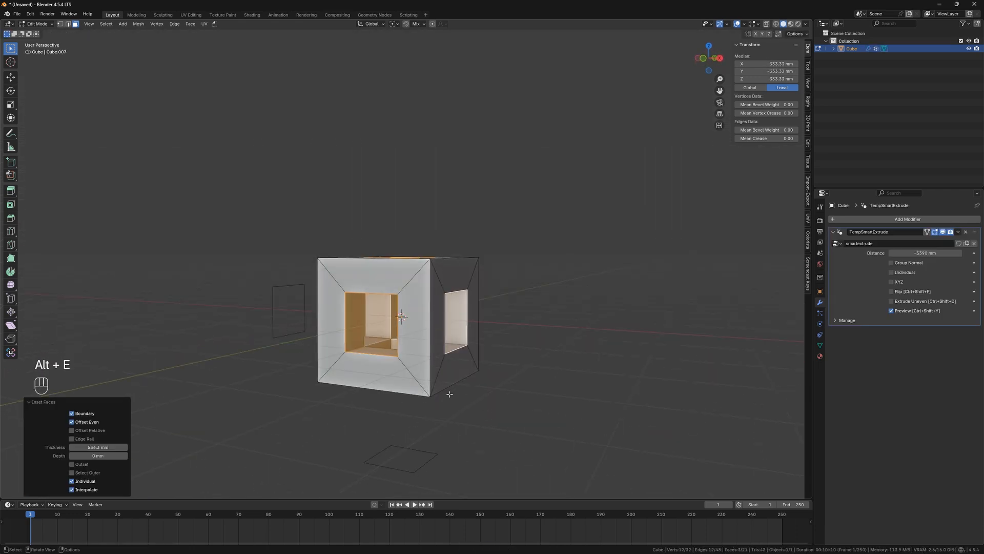
pyautogui.moveTo(450, 409); pyautogui.dragTo(423, 408, button='middle')
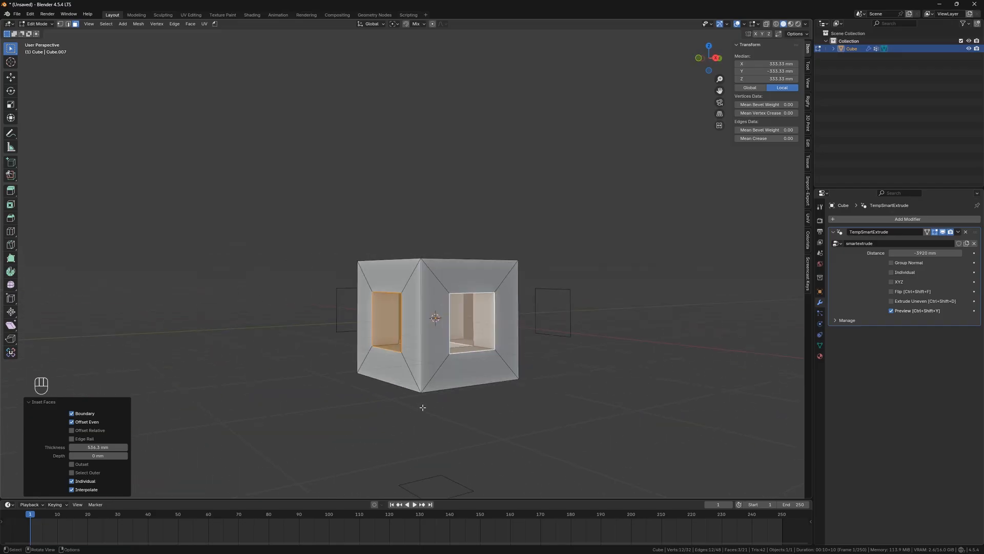
# Finish the cut-through extrusion, delete the cube and add a UV sphere in its place
pyautogui.click(438, 361)
pyautogui.moveTo(439, 361); pyautogui.dragTo(470, 378, button='middle')
pyautogui.press('Tab')
pyautogui.press('x')
pyautogui.hotkey('shift', 'a')
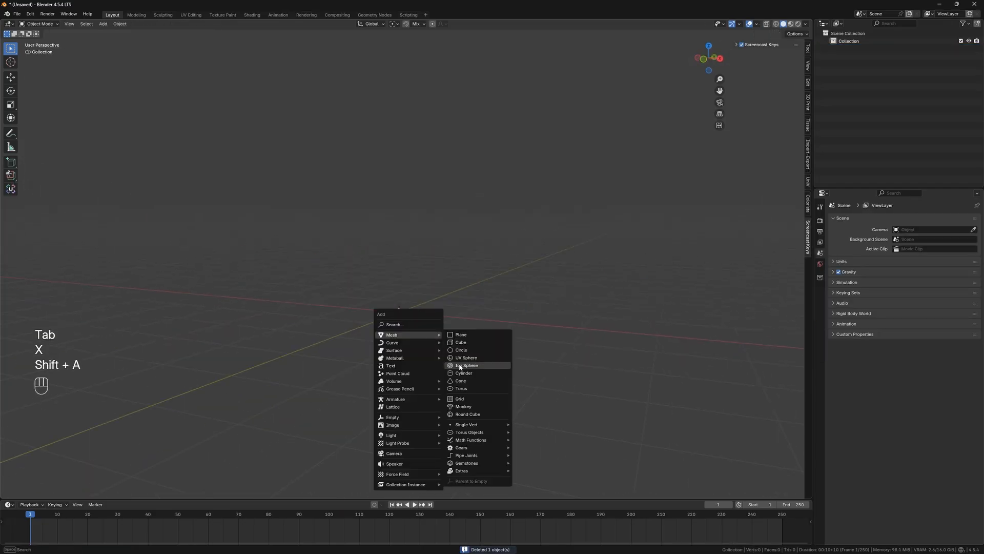
pyautogui.click(462, 358)
# Select eight separate single faces scattered around the sphere
pyautogui.press('Tab')
pyautogui.press('3')
pyautogui.keyDown('shift'); pyautogui.click(440, 301); pyautogui.keyUp('shift')
pyautogui.moveTo(440, 301); pyautogui.dragTo(323, 323, button='middle')
pyautogui.keyDown('shift'); pyautogui.click(319, 331); pyautogui.keyUp('shift')
pyautogui.moveTo(411, 328); pyautogui.dragTo(321, 328, button='middle')
pyautogui.scroll(2, 367, 302)
pyautogui.keyDown('shift'); pyautogui.click(368, 302); pyautogui.keyUp('shift')
# Smart Extrude the selected sphere faces inward along their normals by about 2380 mm, cutting tunnels through the sphere
pyautogui.hotkey('alt', 'e')
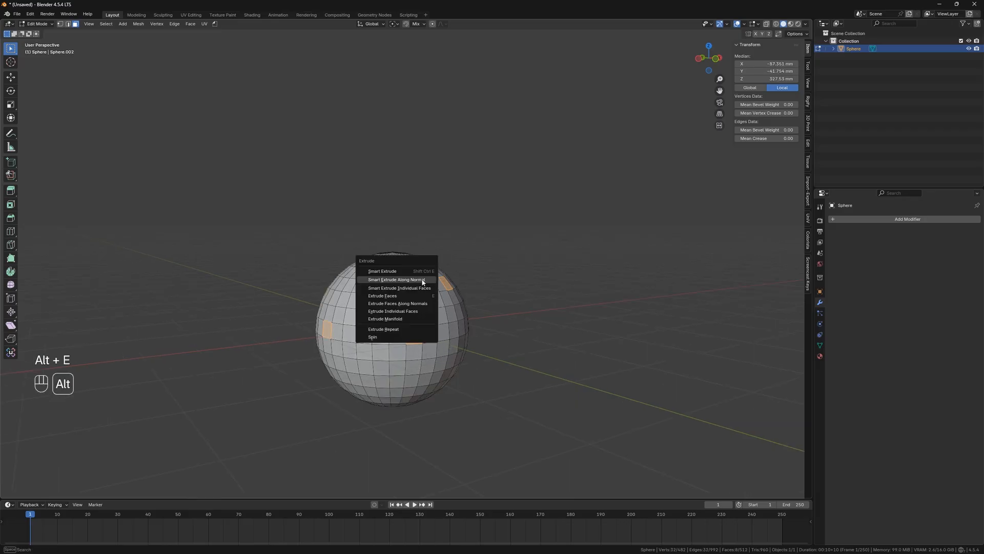
pyautogui.click(422, 281)
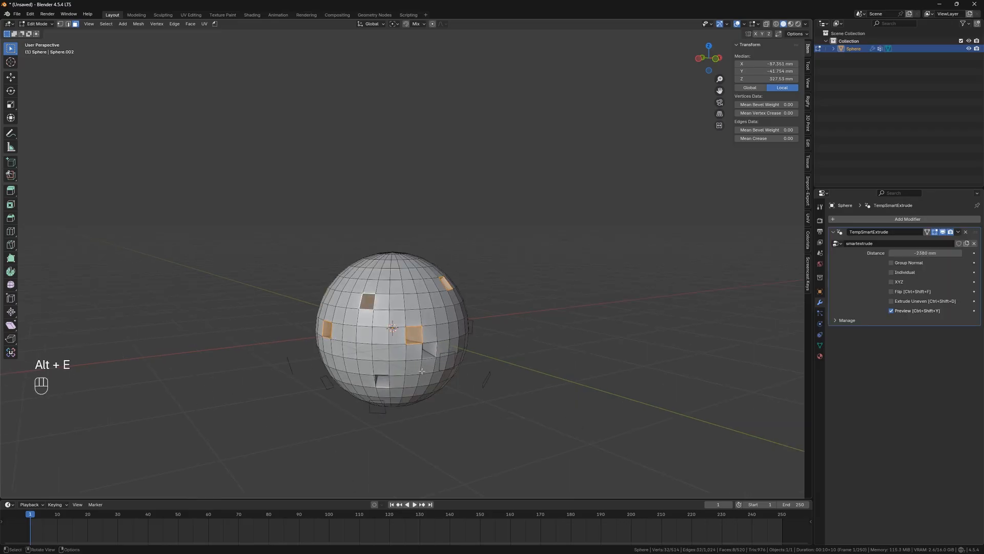
pyautogui.click(425, 407)
pyautogui.moveTo(408, 348); pyautogui.dragTo(521, 324, button='middle')
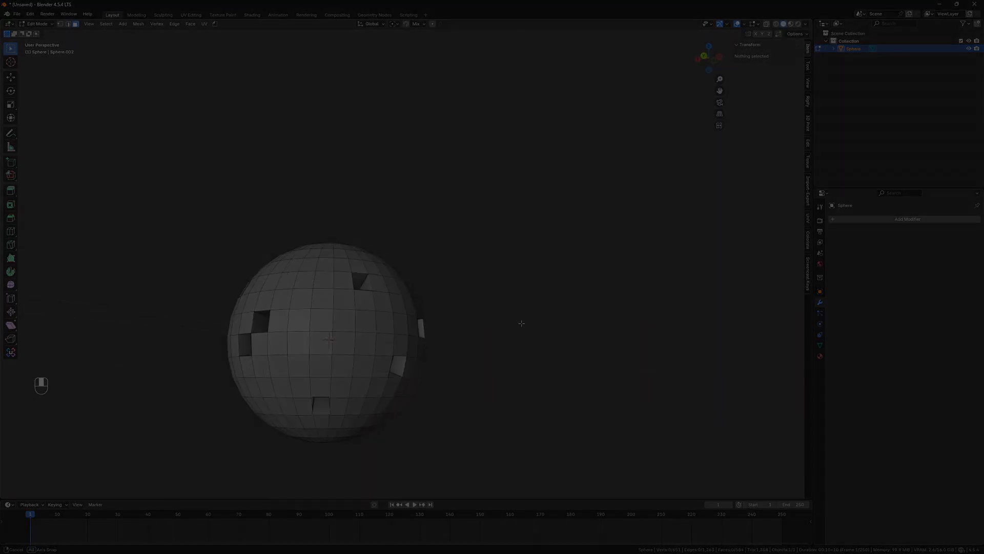
pyautogui.moveTo(521, 325); pyautogui.dragTo(553, 328, button='middle')
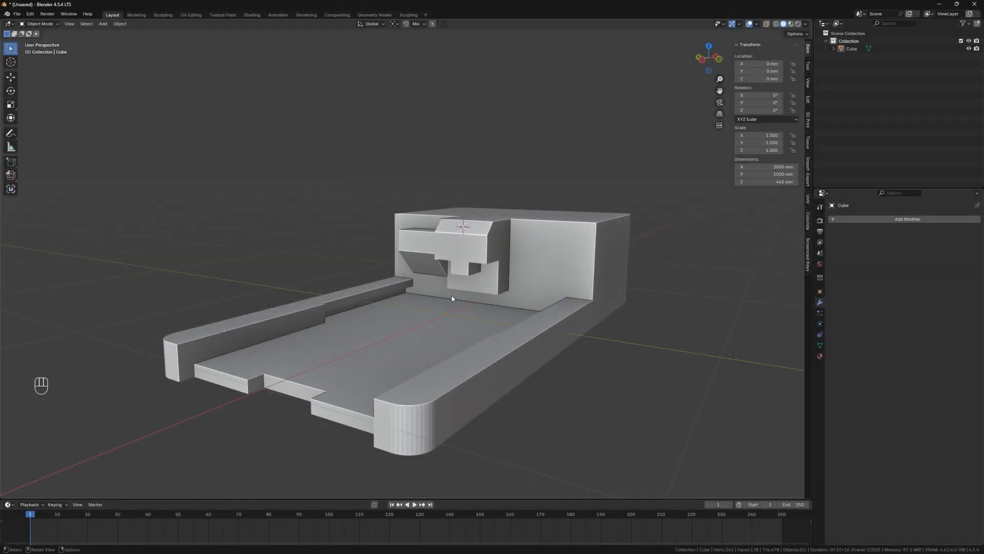
# Smart Extrude the recessed ledge face inside one side rail by 77 mm, snapping it level with the rail's upper surface
pyautogui.moveTo(413, 308); pyautogui.dragTo(368, 287, button='middle')
pyautogui.scroll(2, 410, 324)
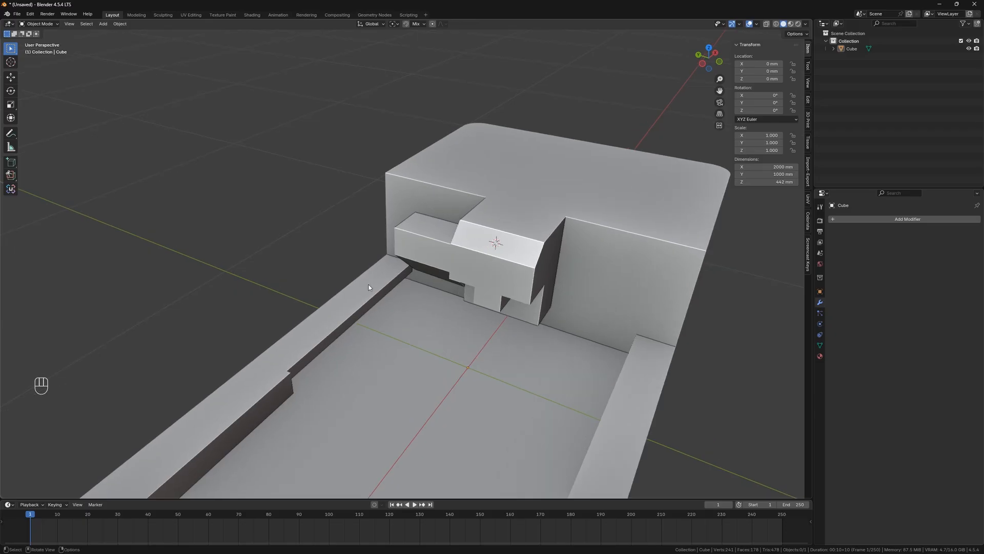
pyautogui.press('Tab')
pyautogui.press('3')
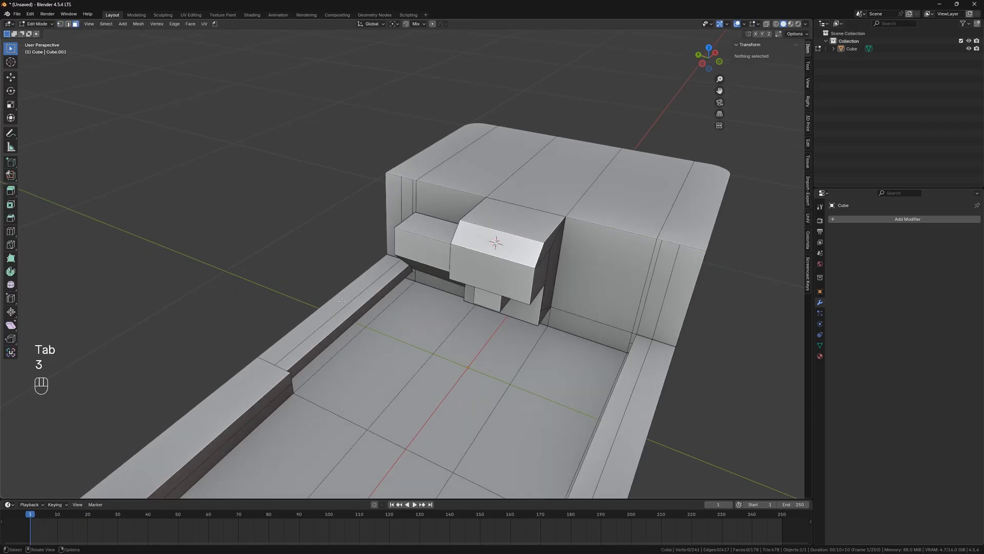
pyautogui.scroll(3, 341, 317)
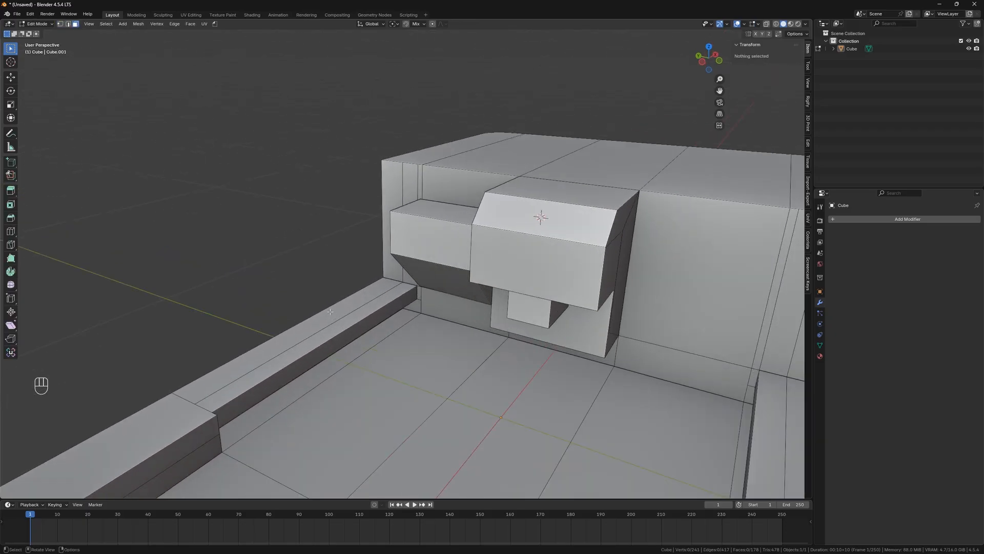
pyautogui.keyDown('shift'); pyautogui.moveTo(309, 337); pyautogui.dragTo(336, 313, button='middle'); pyautogui.keyUp('shift')
pyautogui.click(313, 355)
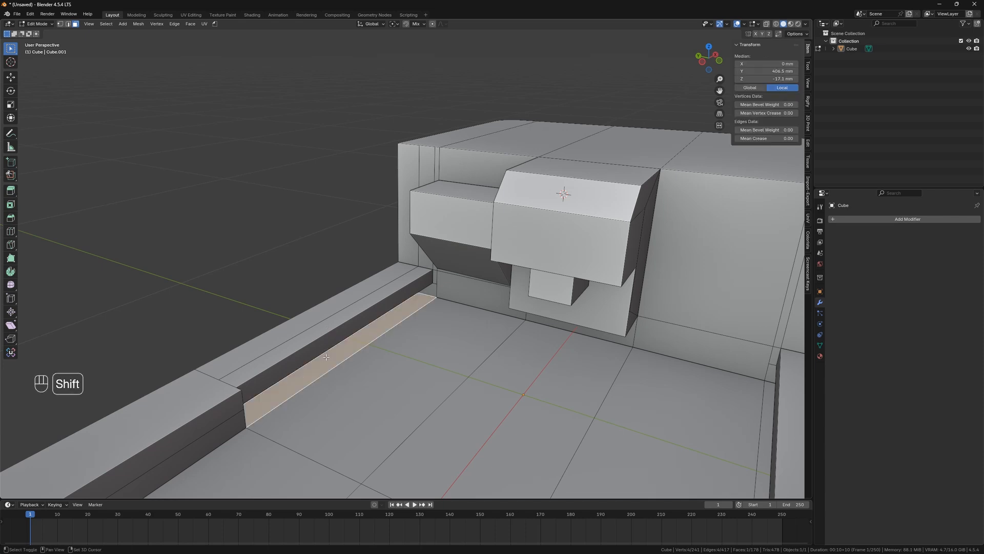
pyautogui.keyDown('shift'); pyautogui.moveTo(314, 355); pyautogui.dragTo(339, 290, button='middle'); pyautogui.keyUp('shift')
pyautogui.hotkey('ctrl', 'shift', 'e')
pyautogui.press('b')
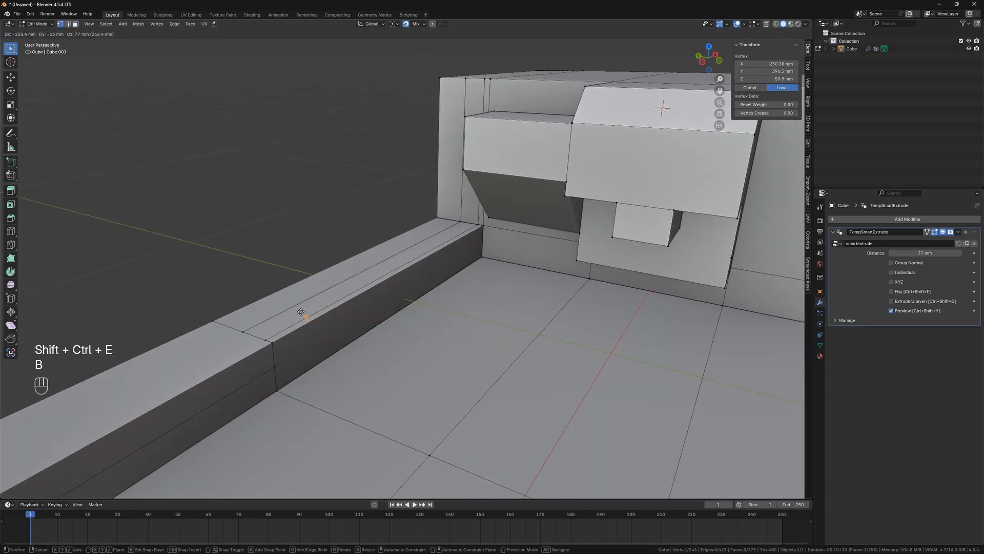
pyautogui.click(286, 311)
pyautogui.scroll(1, 289, 324)
# Hide the rail's extruded faces to inspect the geometry inside, and undo the hiding
pyautogui.press('h')
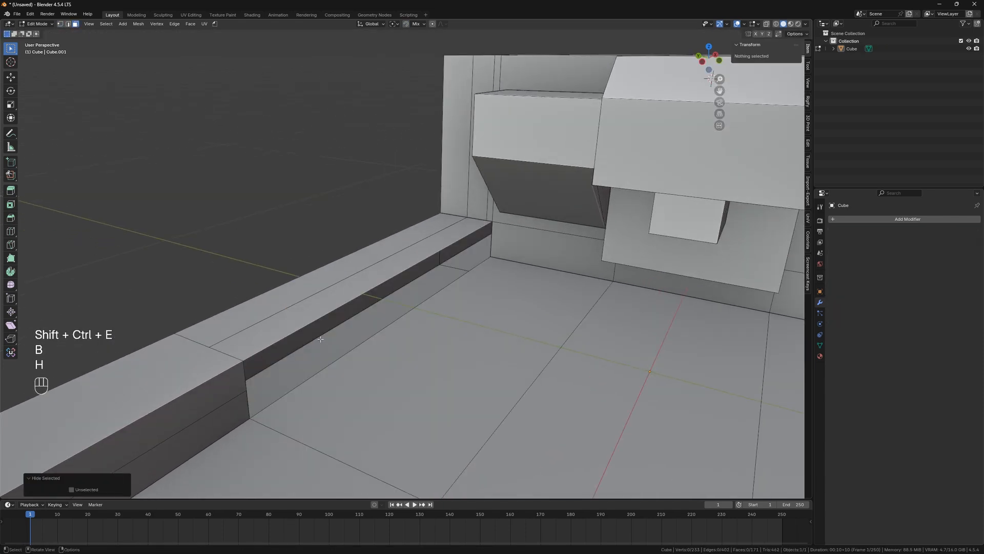
pyautogui.moveTo(300, 340); pyautogui.dragTo(424, 339, button='middle')
pyautogui.hotkey('ctrl', 'z')
# Smart Extrude the matching recessed ledge in the opposite side rail, snapping it level with that rail's upper surface
pyautogui.scroll(-2, 349, 347)
pyautogui.scroll(-2, 349, 347)
pyautogui.scroll(4, 424, 338)
pyautogui.scroll(2, 422, 339)
pyautogui.click(420, 339)
pyautogui.hotkey('ctrl', 'shift', 'e')
pyautogui.click(420, 318)
pyautogui.press('b')
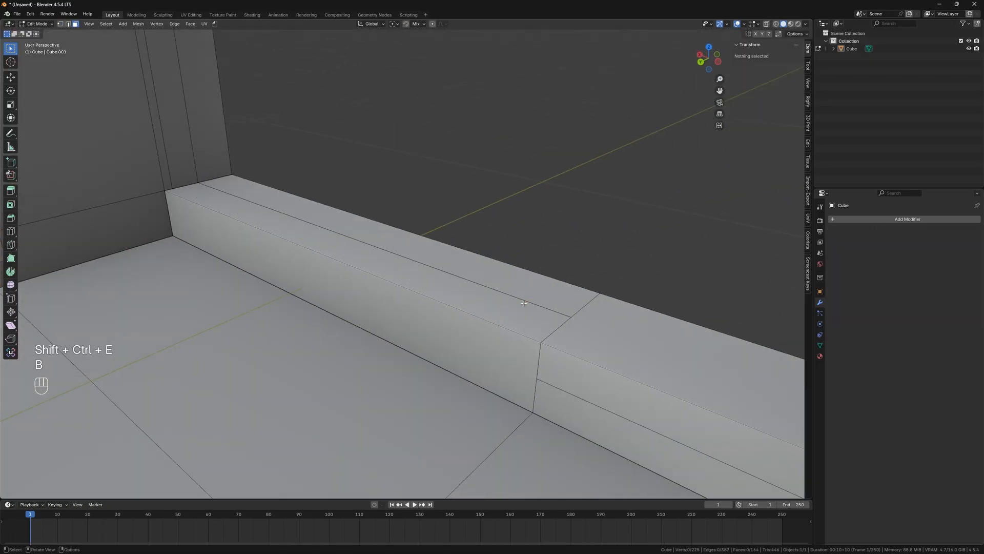
# Merge the coplanar upper and inner faces of the opposite rail with Limited Dissolve at a 5° maximum angle
pyautogui.scroll(-3, 420, 315)
pyautogui.press('3')
pyautogui.moveTo(420, 288); pyautogui.dragTo(428, 325)
pyautogui.press('x')
pyautogui.click(426, 311)
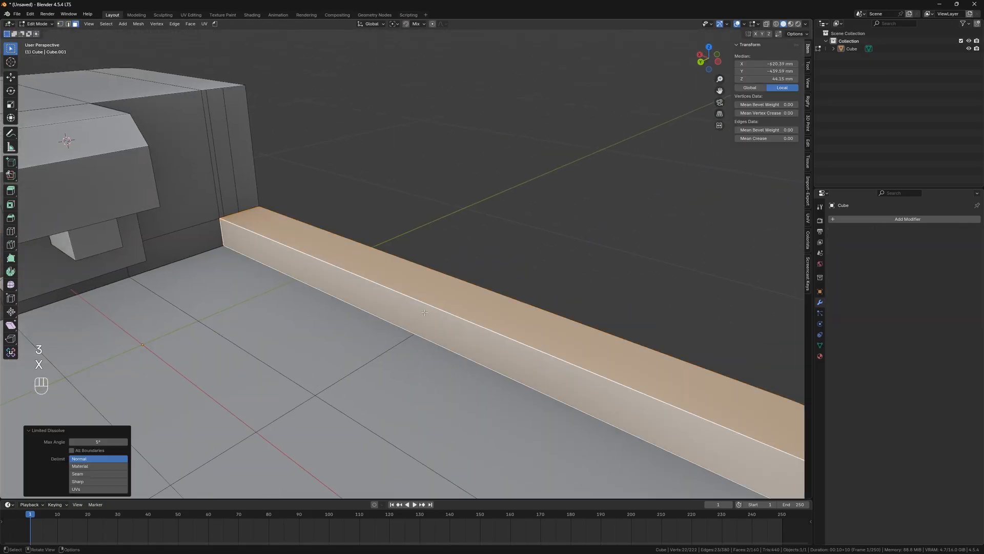
pyautogui.scroll(-5, 425, 313)
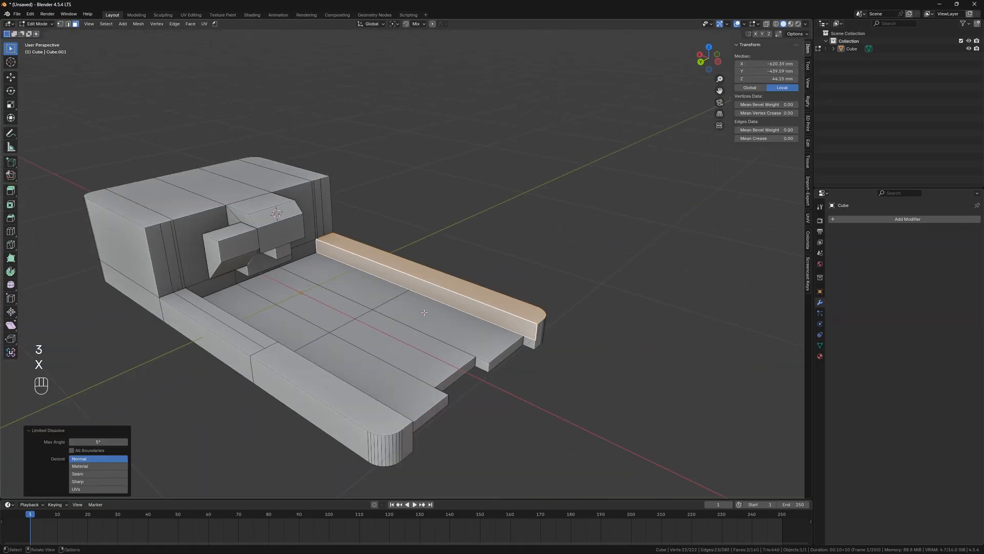
pyautogui.click(451, 246)
# Merge the coplanar upper and inner faces of the first rail with Limited Dissolve at 5°, and clear the selection
pyautogui.scroll(2, 390, 302)
pyautogui.moveTo(379, 310); pyautogui.dragTo(267, 285, button='middle')
pyautogui.scroll(-3, 318, 311)
pyautogui.scroll(3, 266, 283)
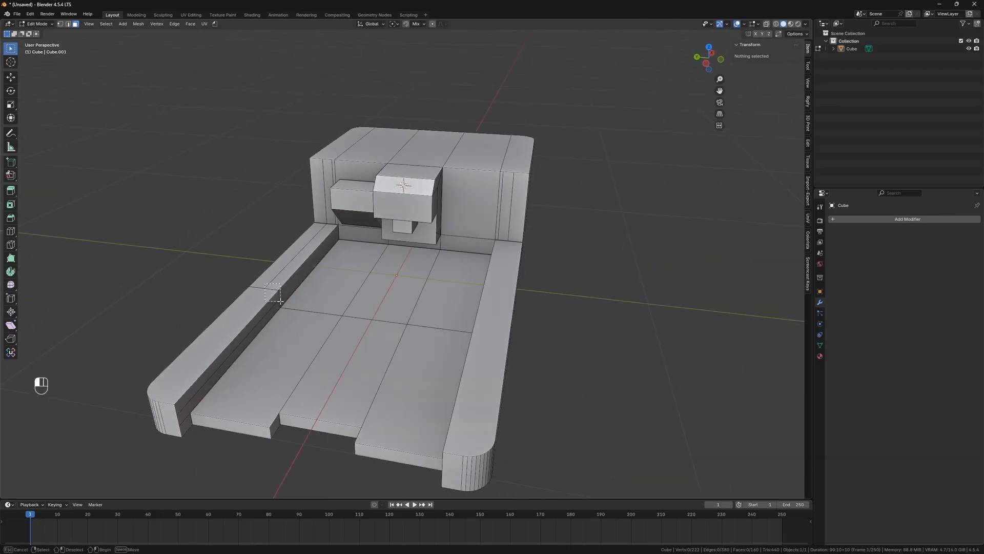
pyautogui.press('l')
pyautogui.press('x')
pyautogui.click(278, 296)
pyautogui.keyDown('shift'); pyautogui.moveTo(278, 295); pyautogui.dragTo(461, 339, button='middle'); pyautogui.keyUp('shift')
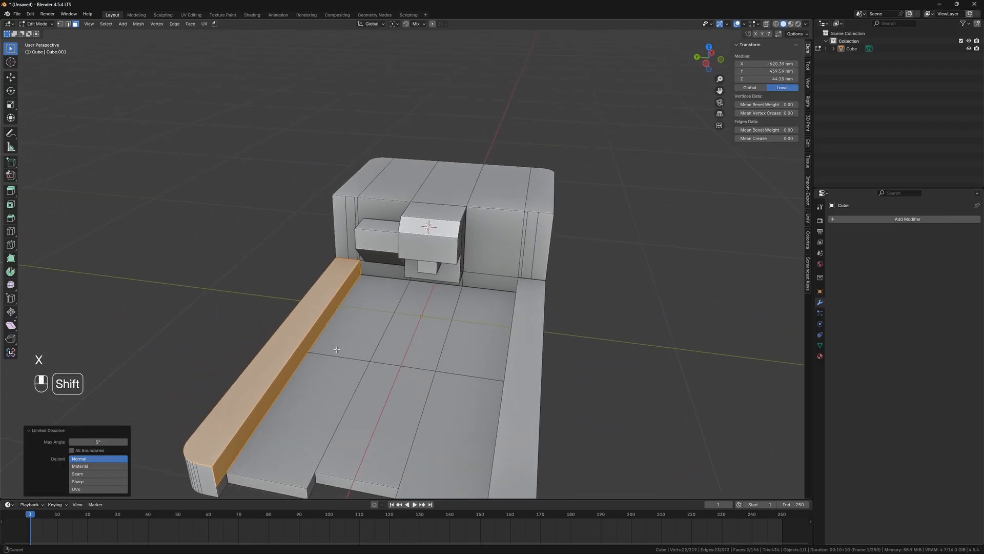
pyautogui.click(336, 349)
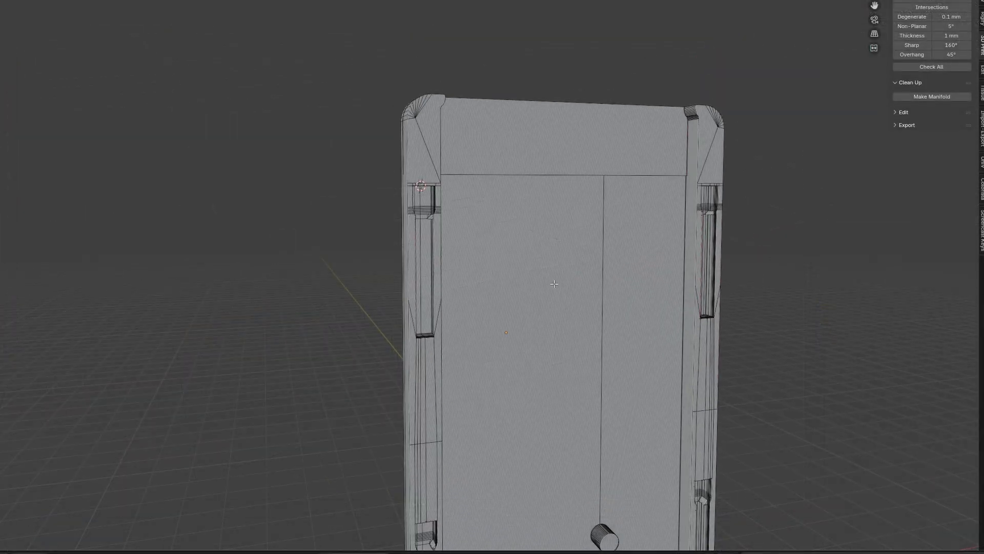
# Select the whole region of faces across the end wall of the first side slot
pyautogui.scroll(4, 453, 251)
pyautogui.keyDown('shift'); pyautogui.moveTo(452, 251); pyautogui.dragTo(504, 287, button='middle'); pyautogui.keyUp('shift')
pyautogui.scroll(2, 504, 287)
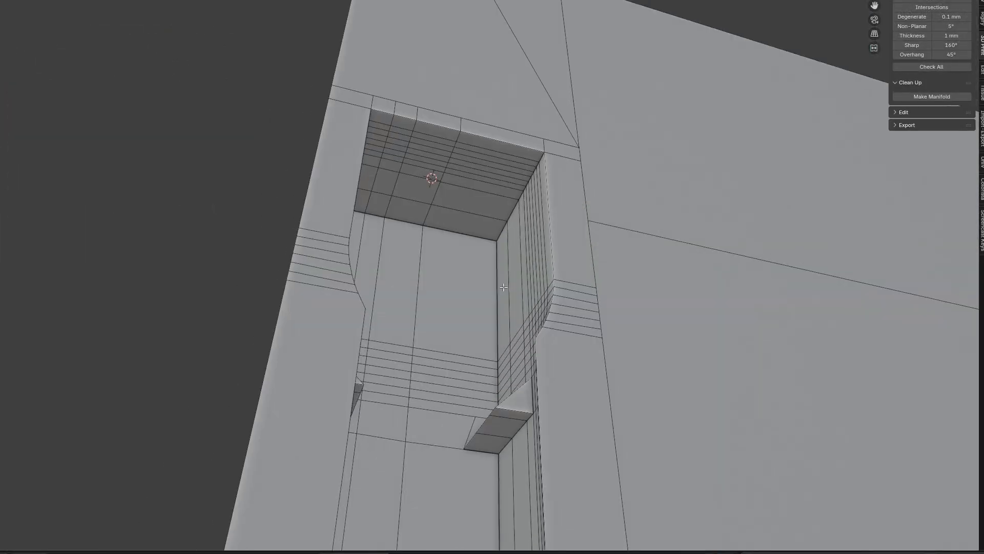
pyautogui.click(474, 221)
pyautogui.keyDown('ctrl'); pyautogui.keyDown('shift'); pyautogui.click(385, 118); pyautogui.keyUp('shift'); pyautogui.keyUp('ctrl')
# Add the filled region of end-wall faces in the slot on the opposite side to the selection
pyautogui.scroll(-4, 401, 137)
pyautogui.moveTo(401, 137); pyautogui.dragTo(866, 255, button='middle')
pyautogui.keyDown('shift'); pyautogui.moveTo(546, 231); pyautogui.dragTo(502, 280, button='middle'); pyautogui.keyUp('shift')
pyautogui.scroll(5, 503, 280)
pyautogui.moveTo(503, 279); pyautogui.dragTo(508, 246, button='middle')
pyautogui.keyDown('shift'); pyautogui.click(492, 193); pyautogui.keyUp('shift')
pyautogui.keyDown('ctrl'); pyautogui.keyDown('shift'); pyautogui.click(396, 101); pyautogui.keyUp('shift'); pyautogui.keyUp('ctrl')
pyautogui.scroll(-5, 400, 108)
pyautogui.scroll(5, 505, 239)
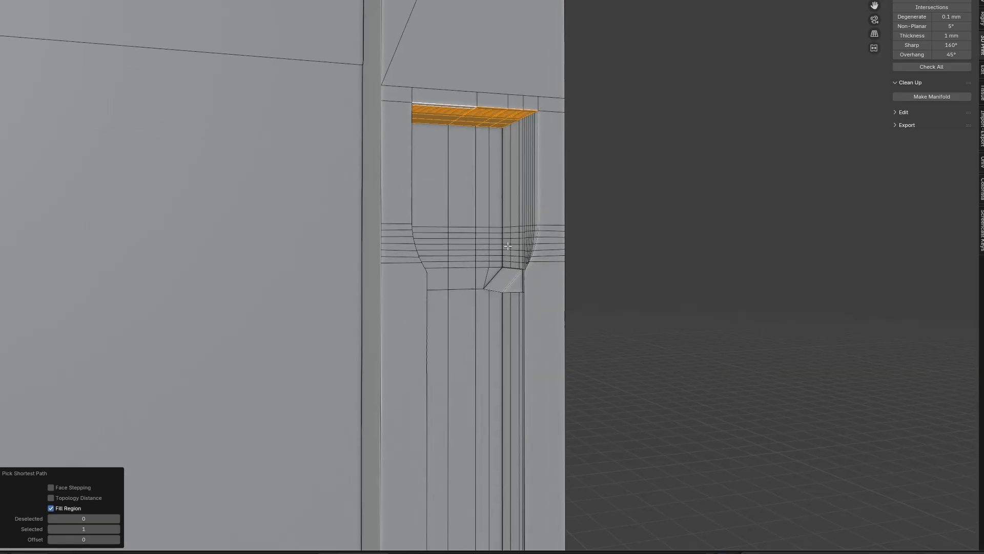
# Undo the last four operations on the side slot
pyautogui.scroll(2, 509, 247)
pyautogui.hotkey('ctrl', 'z')
pyautogui.hotkey('ctrl', 'z')
pyautogui.hotkey('ctrl', 'z')
pyautogui.hotkey('ctrl', 'z')
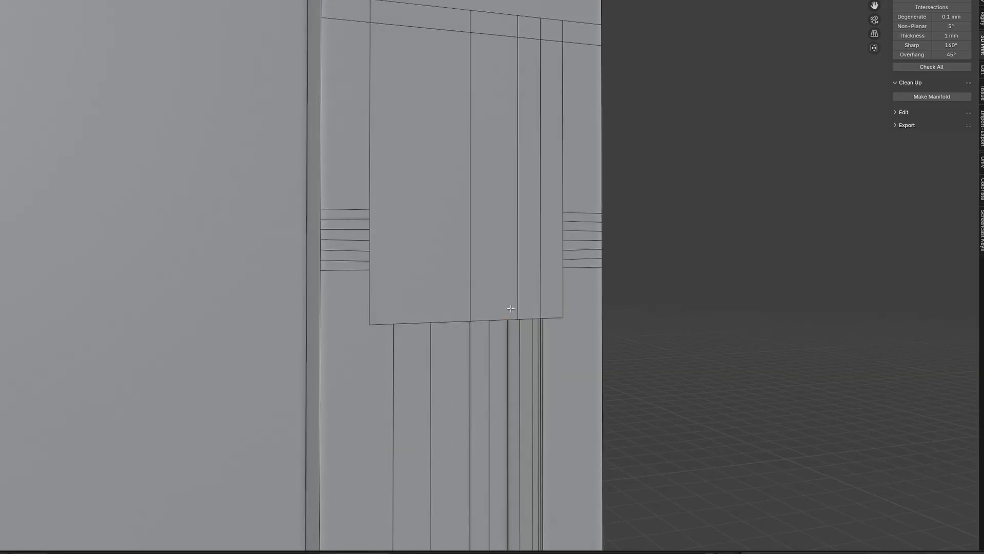
# Hide the faces covering the filled slot end to look behind them, and undo the hiding
pyautogui.scroll(-6, 510, 287)
pyautogui.scroll(2, 508, 262)
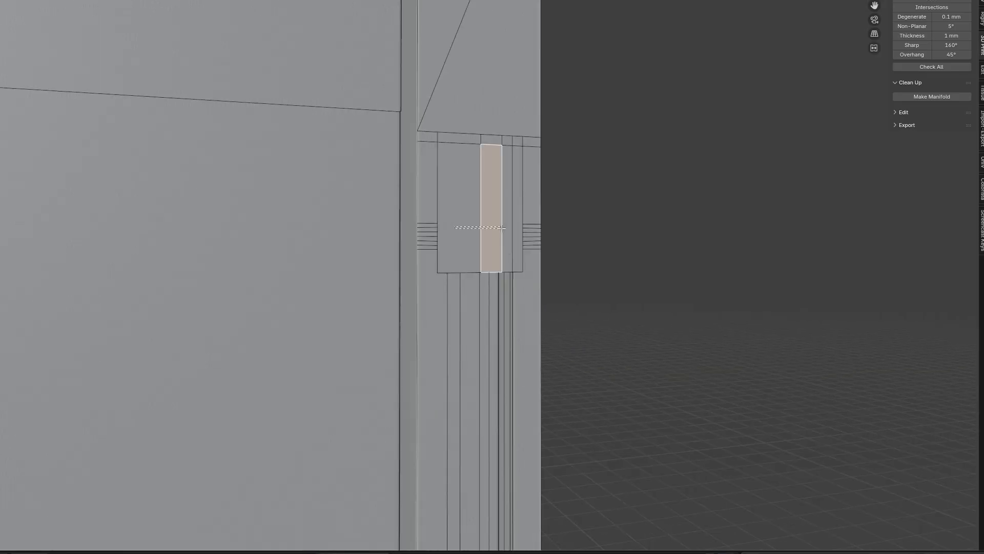
pyautogui.press('h')
pyautogui.moveTo(513, 227); pyautogui.dragTo(491, 231, button='middle')
pyautogui.hotkey('ctrl', 'z')
# Select the faces framing the filled slot end and the corner above, and merge them with Limited Dissolve at 5°
pyautogui.click(528, 284)
pyautogui.press('1')
pyautogui.moveTo(582, 299); pyautogui.dragTo(581, 299)
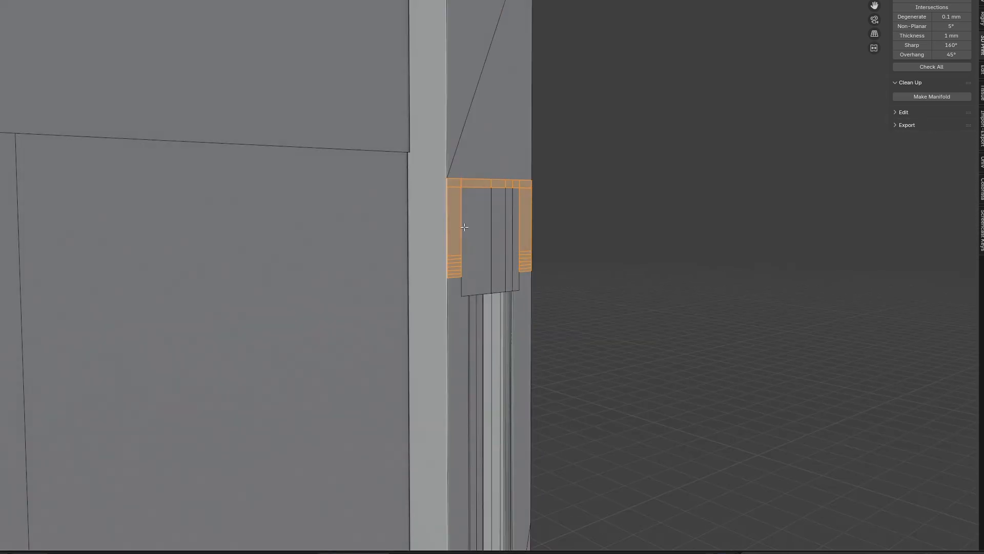
pyautogui.keyDown('shift'); pyautogui.click(457, 288); pyautogui.keyUp('shift')
pyautogui.keyDown('shift'); pyautogui.click(527, 288); pyautogui.keyUp('shift')
pyautogui.scroll(-3, 527, 288)
pyautogui.keyDown('shift'); pyautogui.click(494, 128); pyautogui.keyUp('shift')
pyautogui.moveTo(508, 205); pyautogui.dragTo(521, 283, button='middle')
pyautogui.press('x')
pyautogui.click(521, 283)
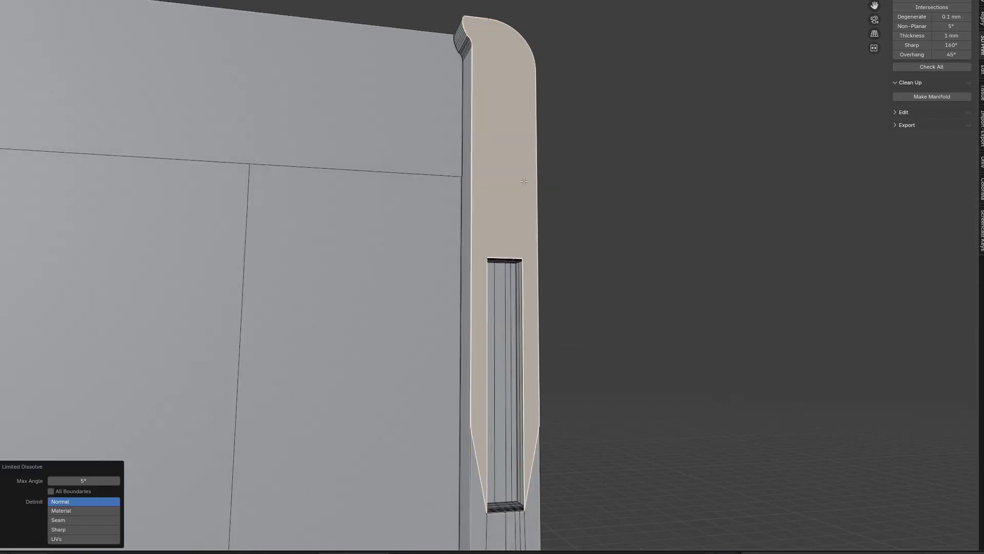
# Clear the face selection and return to Object Mode
pyautogui.scroll(-1, 524, 182)
pyautogui.keyDown('shift'); pyautogui.moveTo(545, 329); pyautogui.dragTo(529, 165, button='middle'); pyautogui.keyUp('shift')
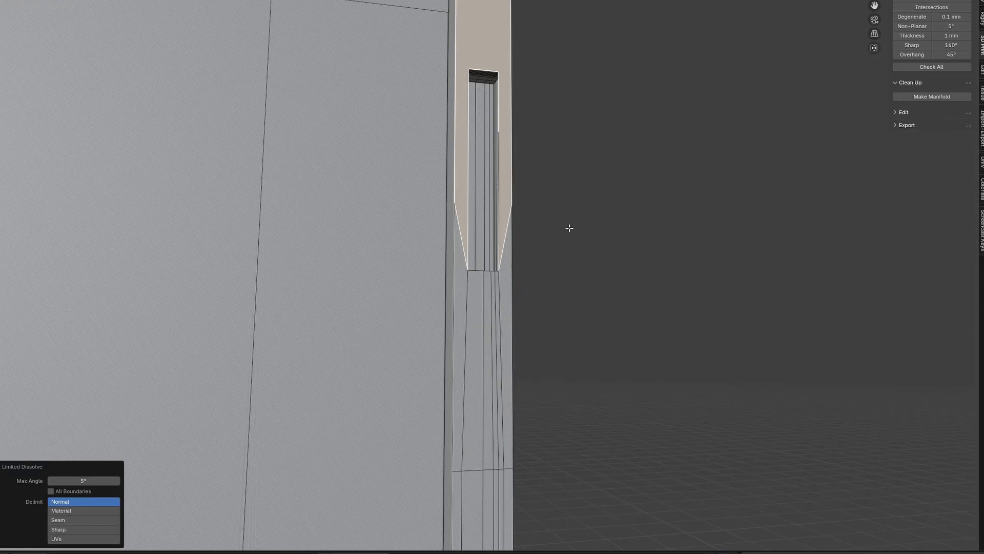
pyautogui.click(569, 229)
pyautogui.scroll(-3, 530, 260)
pyautogui.press('Tab')
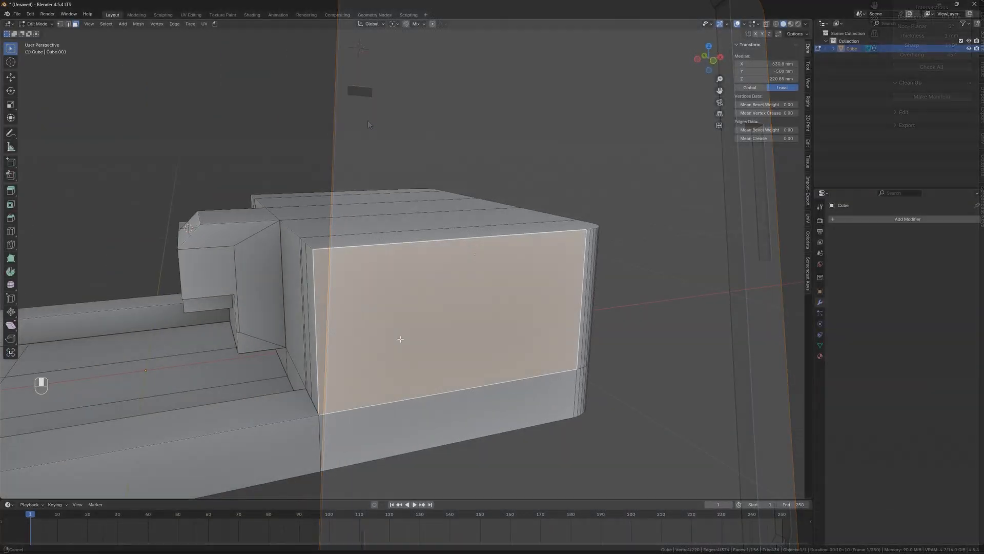
# Try to Smart Extrude the head block's large side face inward by about 1546 mm while scaling it up
pyautogui.scroll(-2, 418, 339)
pyautogui.keyDown('shift'); pyautogui.moveTo(418, 349); pyautogui.dragTo(418, 339, button='middle'); pyautogui.keyUp('shift')
pyautogui.hotkey('ctrl', 'shift', 'e')
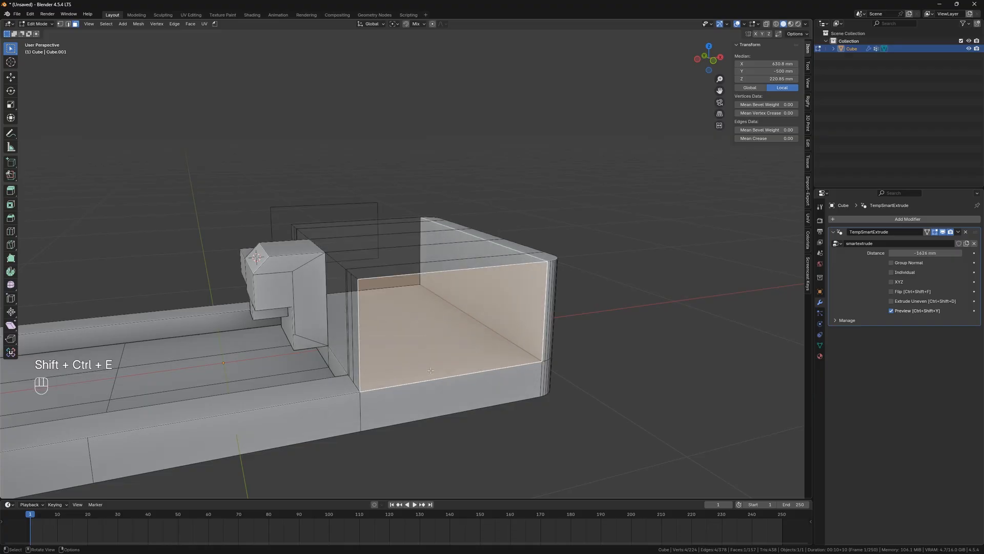
pyautogui.press('s')
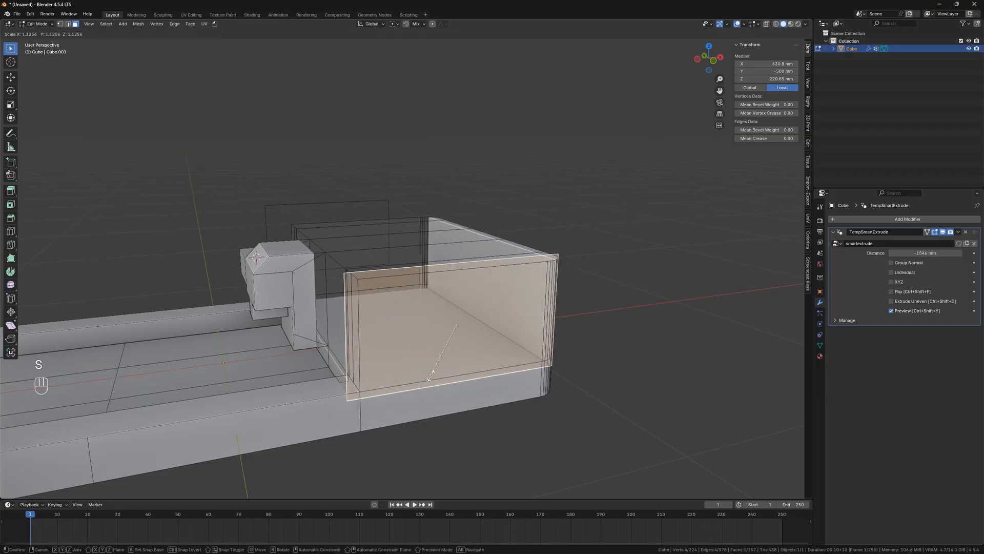
pyautogui.rightClick(439, 348)
pyautogui.click(439, 348)
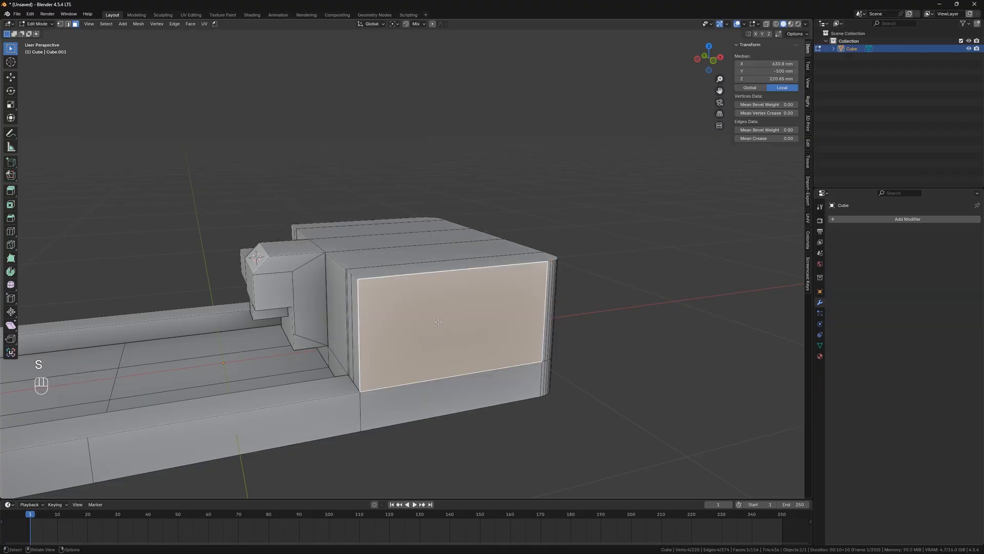
# Try to Smart Extrude the head block's large side face inward by about 329 mm while moving it
pyautogui.hotkey('ctrl', 'shift', 'e')
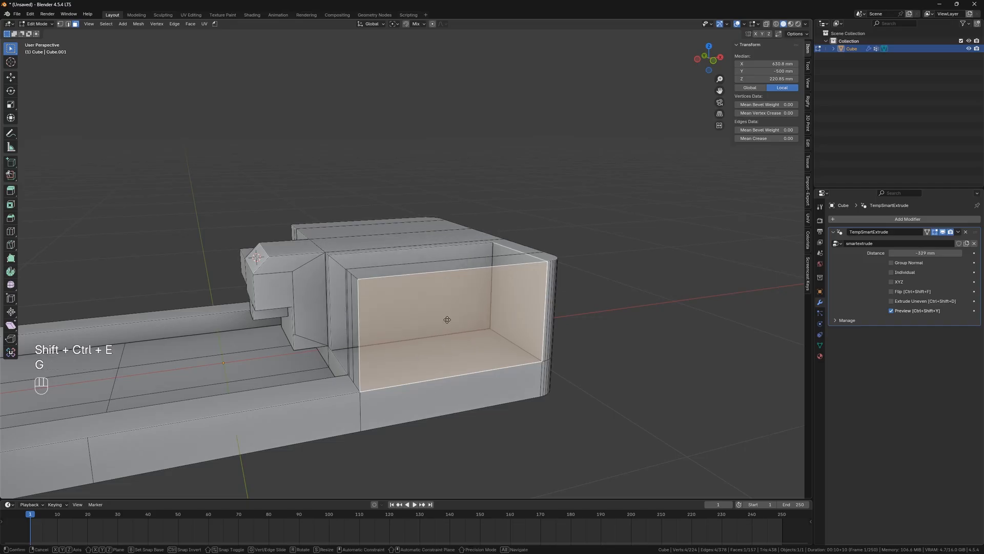
pyautogui.rightClick(433, 312)
pyautogui.moveTo(513, 342); pyautogui.dragTo(526, 327, button='middle')
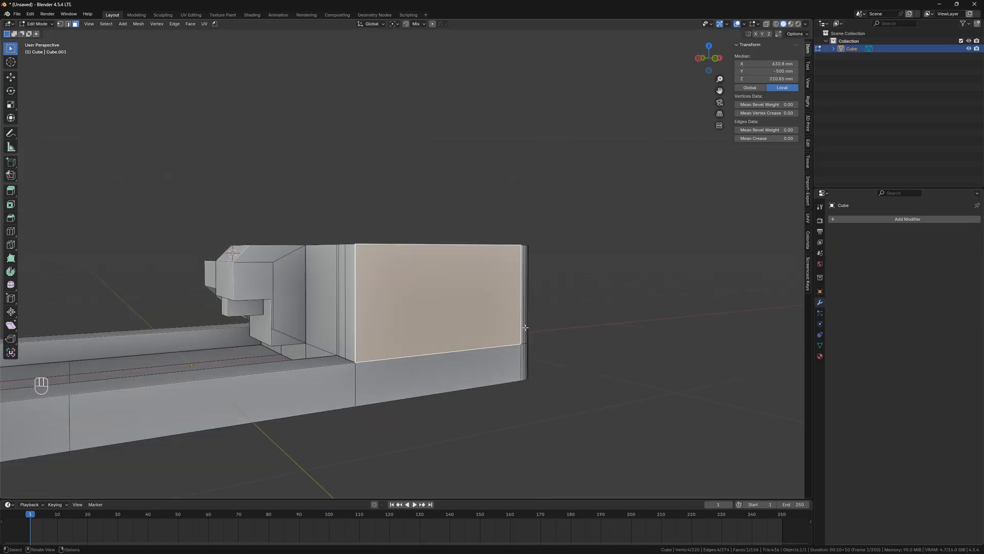
# Smart Extrude the head block's side face inward, scaling the profile to 0.69 and moving it about 70 mm along X
pyautogui.hotkey('ctrl', 'shift', 'e')
pyautogui.press('s')
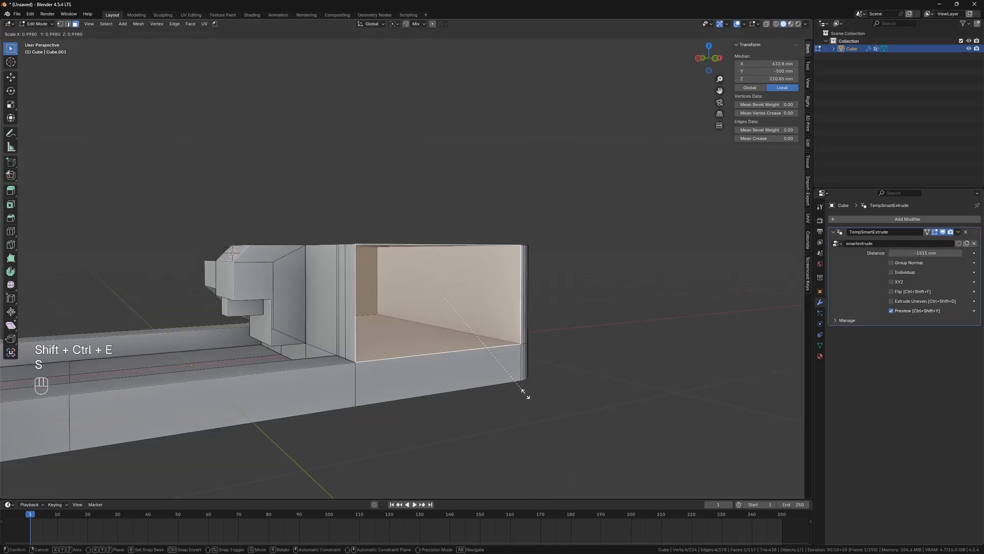
pyautogui.click(495, 366)
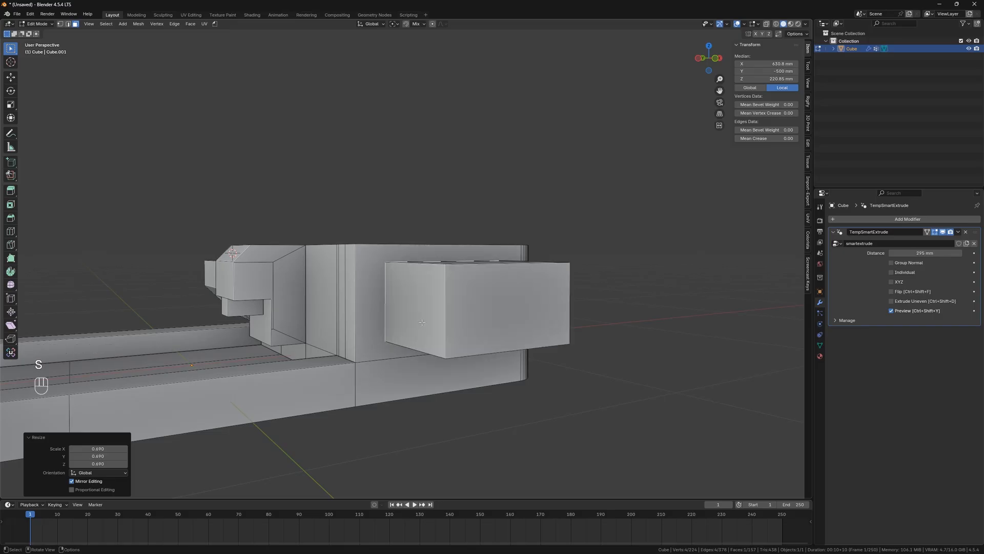
pyautogui.press('g')
pyautogui.press('x')
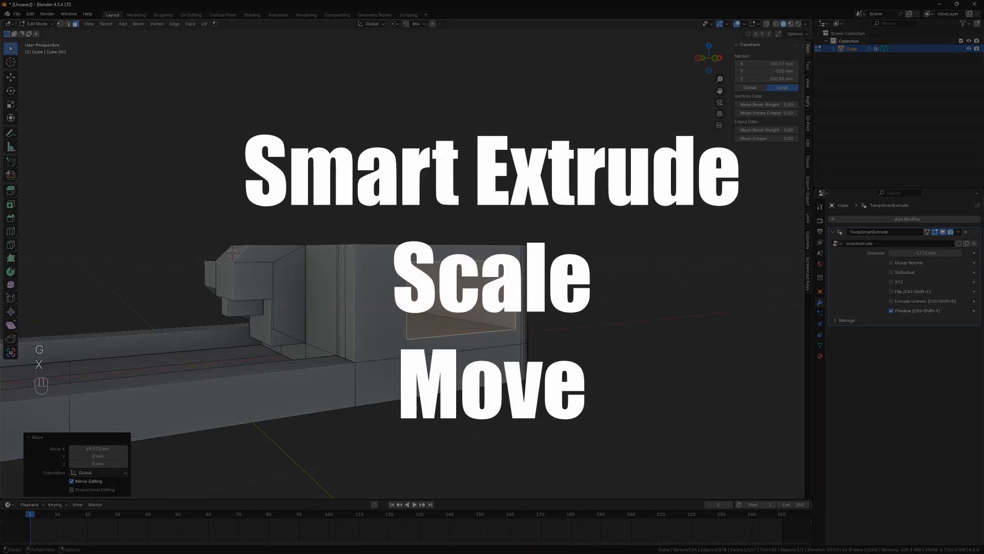
# Undo the move, scaling and Smart Extrude of the head block's side face
pyautogui.hotkey('ctrl', 'z')
pyautogui.hotkey('ctrl', 'z')
pyautogui.hotkey('ctrl', 'z')
pyautogui.moveTo(468, 409); pyautogui.dragTo(429, 375, button='middle')
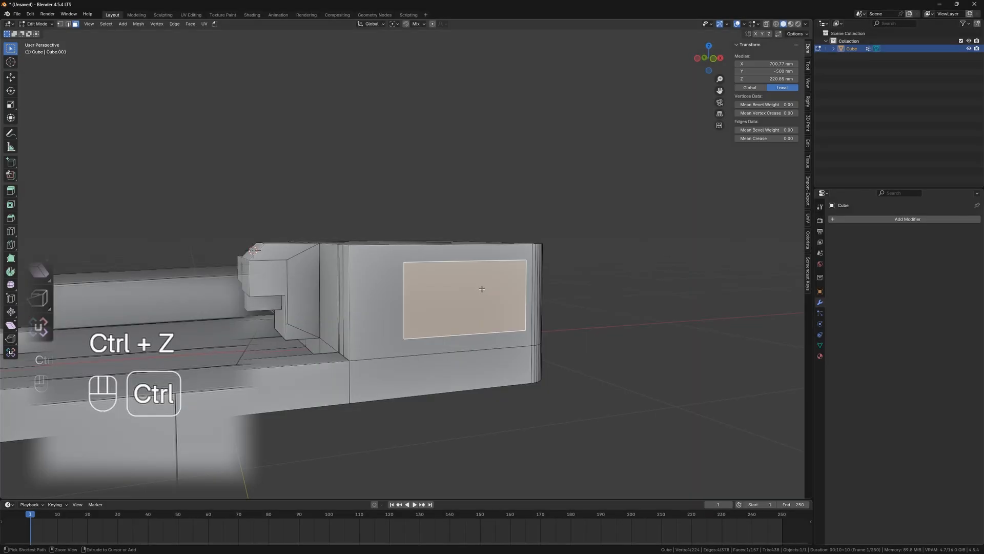
pyautogui.hotkey('ctrl', 'z')
pyautogui.hotkey('ctrl', 'z')
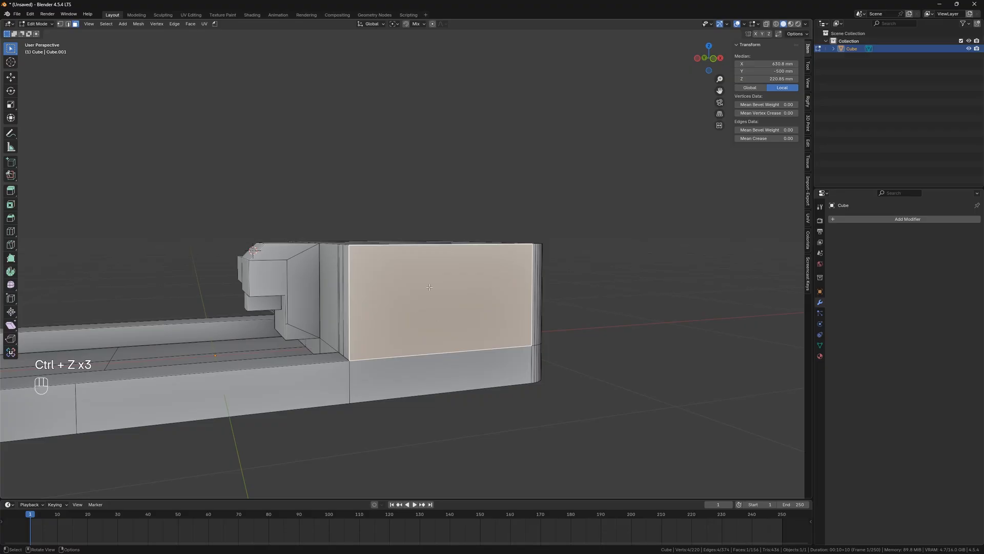
# Inset the head block's large side face by about 47.5 mm
pyautogui.moveTo(424, 303); pyautogui.dragTo(441, 346, button='middle')
pyautogui.press('i')
pyautogui.click(451, 328)
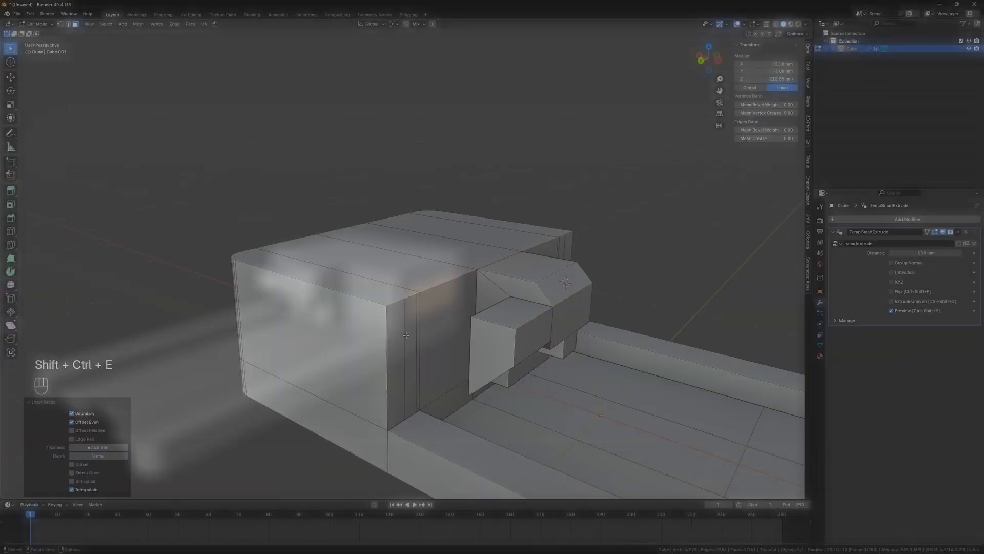
# Try to Smart Extrude the inset side face inward to cut an opening through the head block
pyautogui.click(384, 432)
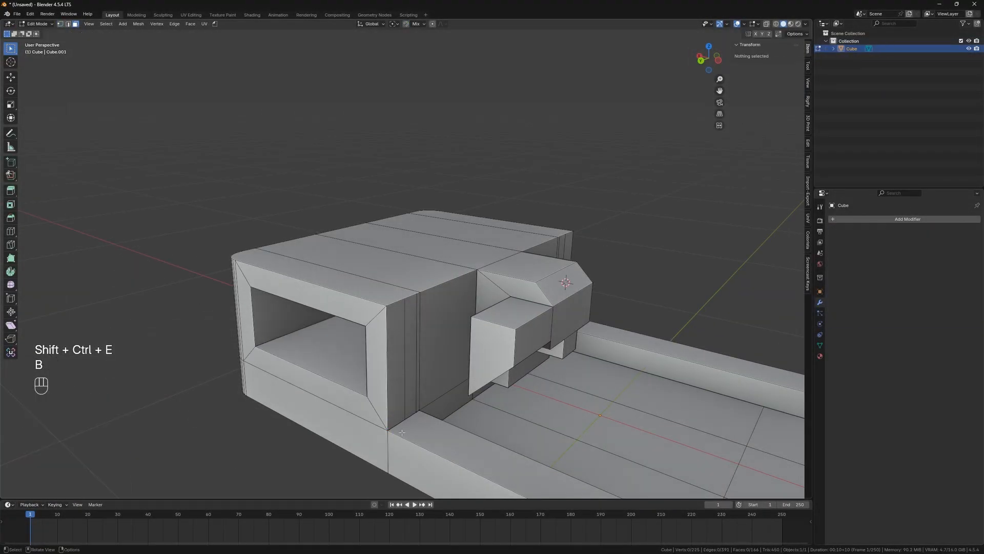
pyautogui.moveTo(370, 390); pyautogui.dragTo(315, 348, button='middle')
pyautogui.hotkey('ctrl', 'z')
pyautogui.hotkey('ctrl', 'z')
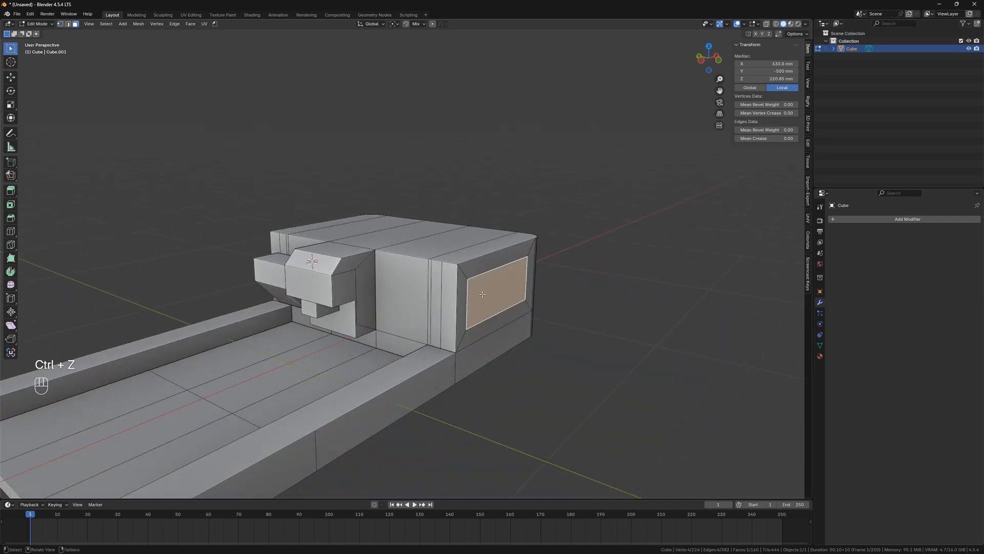
pyautogui.keyDown('shift'); pyautogui.moveTo(483, 293); pyautogui.dragTo(435, 300, button='middle'); pyautogui.keyUp('shift')
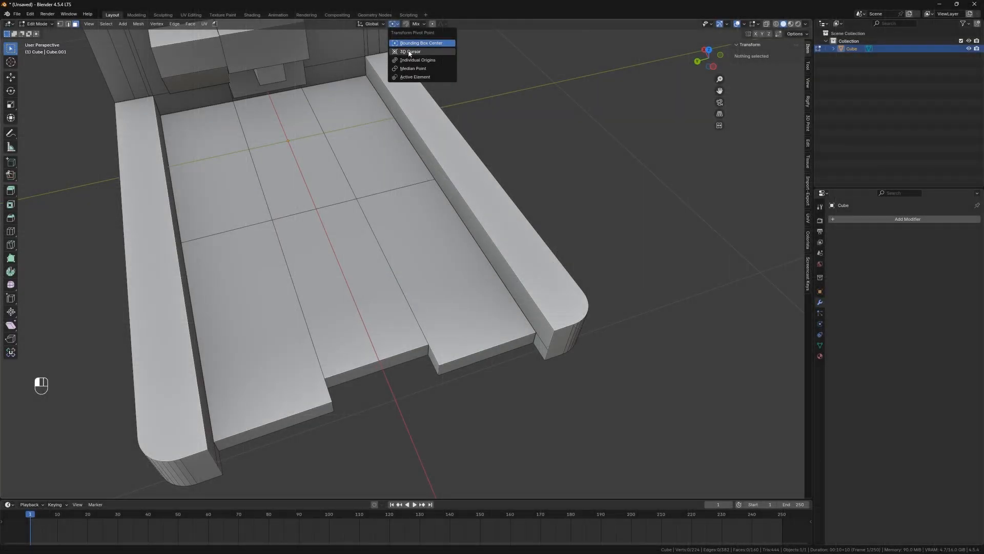
# Set the transform pivot to the 3D cursor and place the cursor on the upper inner corner vertex of the floor plate's notch
pyautogui.click(410, 52)
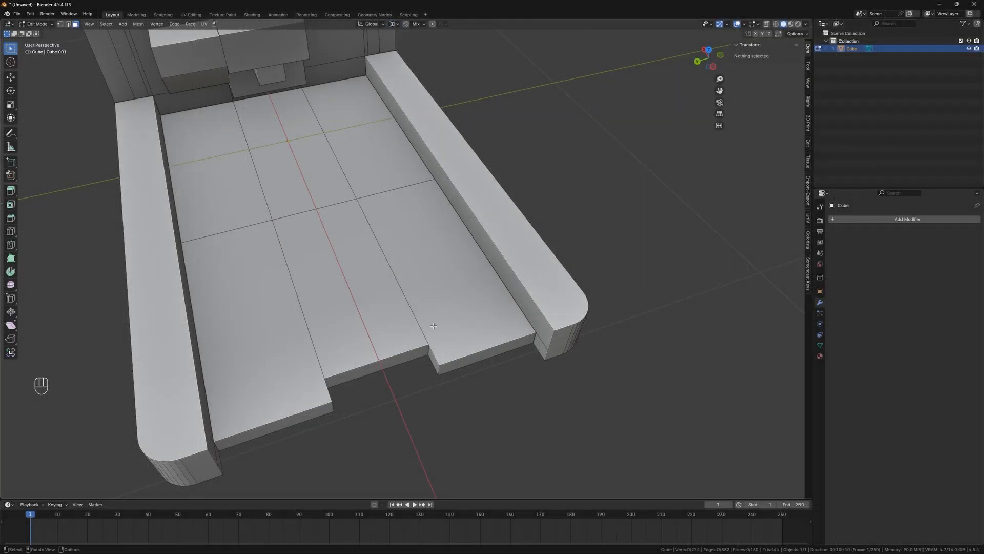
pyautogui.keyDown('shift'); pyautogui.moveTo(415, 370); pyautogui.dragTo(430, 296, button='middle'); pyautogui.keyUp('shift')
pyautogui.click(415, 304)
pyautogui.press('1')
pyautogui.click(414, 297)
pyautogui.hotkey('shift', 's')
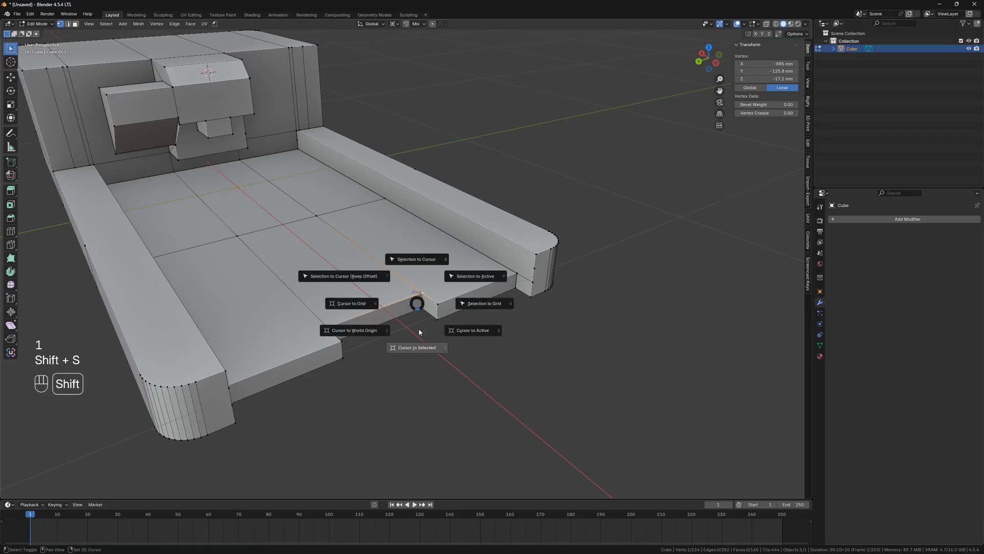
pyautogui.click(420, 333)
# Smart Extrude the end face of the floor strip beside the notch outward 61 mm, snapping from the notch corner to the strip's corner
pyautogui.keyDown('shift'); pyautogui.moveTo(417, 333); pyautogui.dragTo(418, 308, button='middle'); pyautogui.keyUp('shift')
pyautogui.scroll(1, 403, 310)
pyautogui.press('3')
pyautogui.click(399, 292)
pyautogui.click(402, 294)
pyautogui.scroll(1, 401, 295)
pyautogui.moveTo(390, 307)
pyautogui.keyDown('shift'); pyautogui.mouseDown(button='middle')
pyautogui.moveTo(372, 300)
pyautogui.moveTo(390, 306)
pyautogui.mouseUp(button='middle'); pyautogui.keyUp('shift')
pyautogui.scroll(2, 389, 306)
pyautogui.hotkey('shift', 'ctrl', 'e')
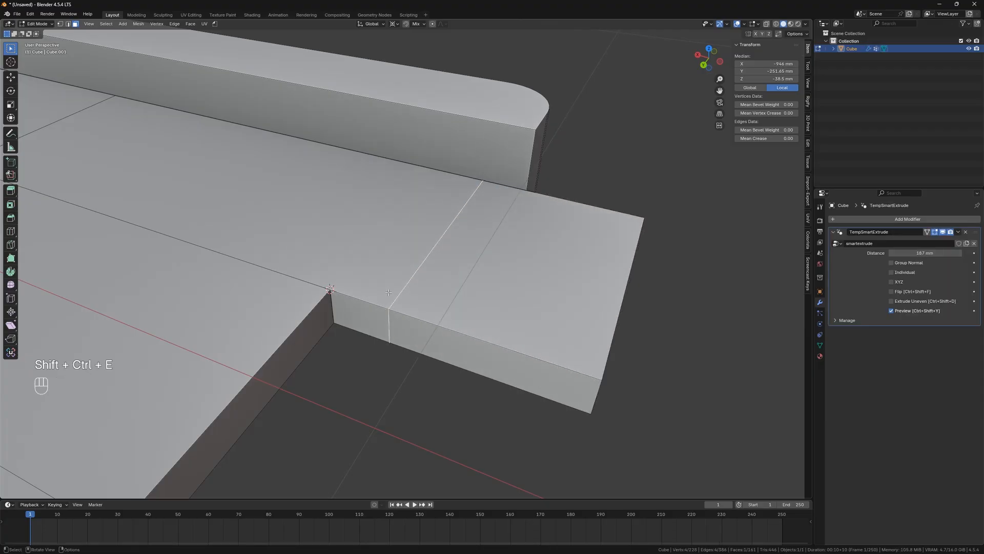
pyautogui.press('b')
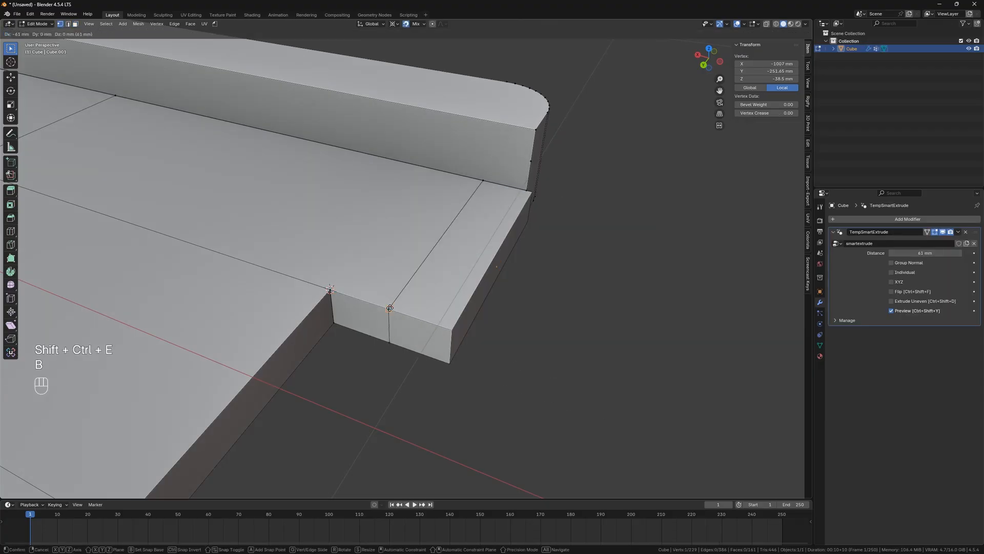
pyautogui.click(390, 308)
# Display edge lengths to compare the strip's two adjoining upper side edges, and hide the lengths again
pyautogui.click(371, 306)
pyautogui.press('q')
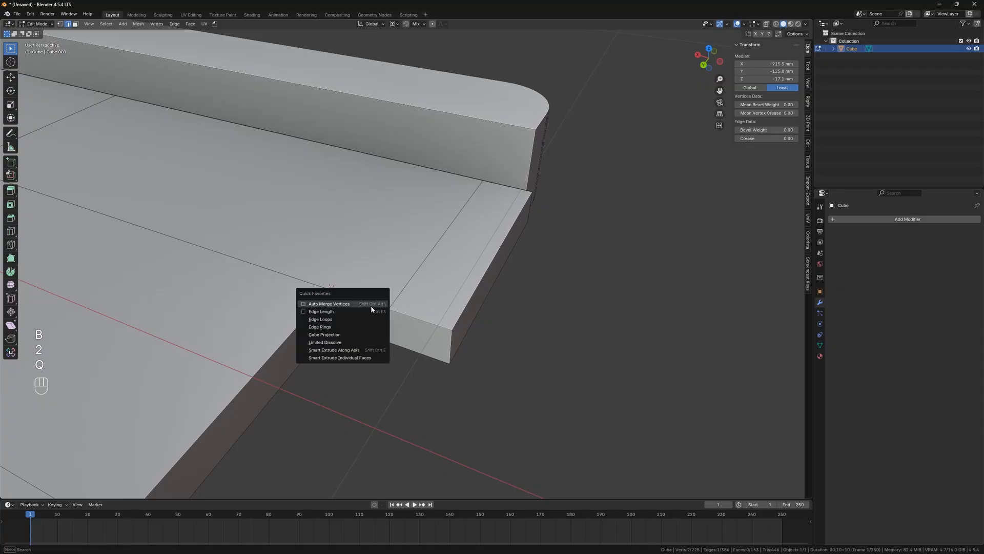
pyautogui.click(371, 311)
pyautogui.keyDown('shift'); pyautogui.click(409, 323); pyautogui.keyUp('shift')
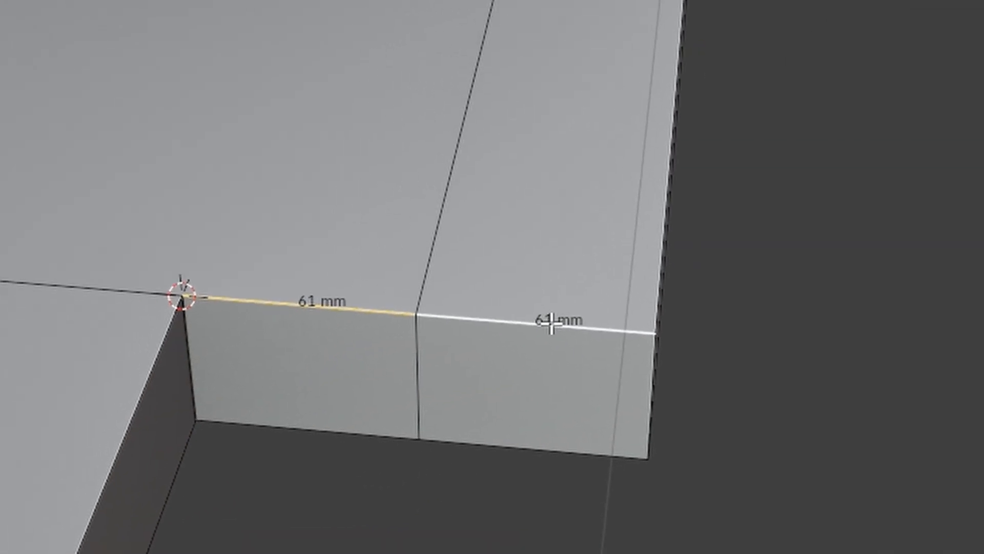
pyautogui.press('q')
pyautogui.click(553, 315)
pyautogui.moveTo(423, 325); pyautogui.dragTo(362, 319, button='middle')
pyautogui.click(295, 329)
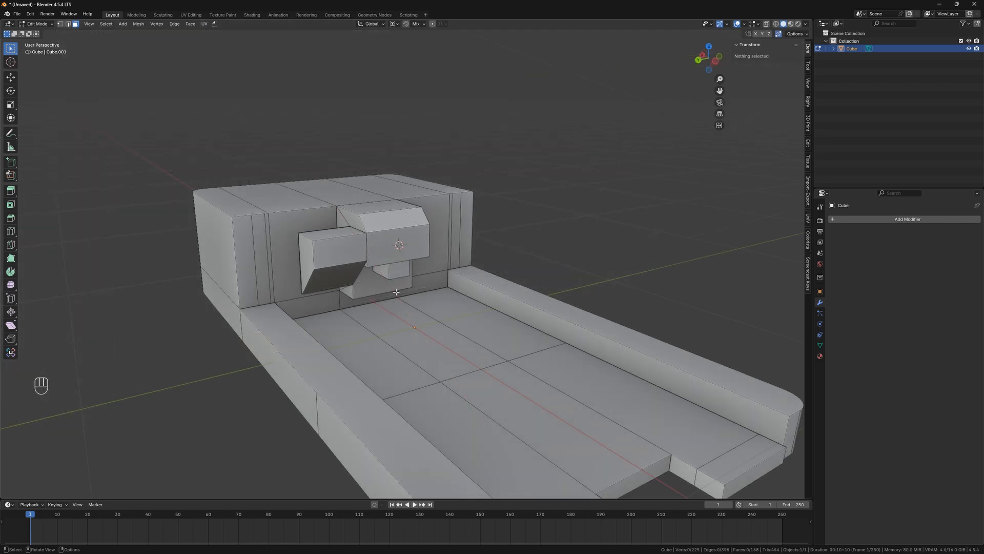
# Show edge lengths and place the 3D cursor at the centre of the head's front face
pyautogui.press('q')
pyautogui.press('3')
pyautogui.scroll(2, 396, 292)
pyautogui.keyDown('shift'); pyautogui.click(258, 280); pyautogui.keyUp('shift')
pyautogui.keyDown('shift'); pyautogui.moveTo(258, 280); pyautogui.dragTo(365, 296, button='middle'); pyautogui.keyUp('shift')
pyautogui.scroll(2, 364, 295)
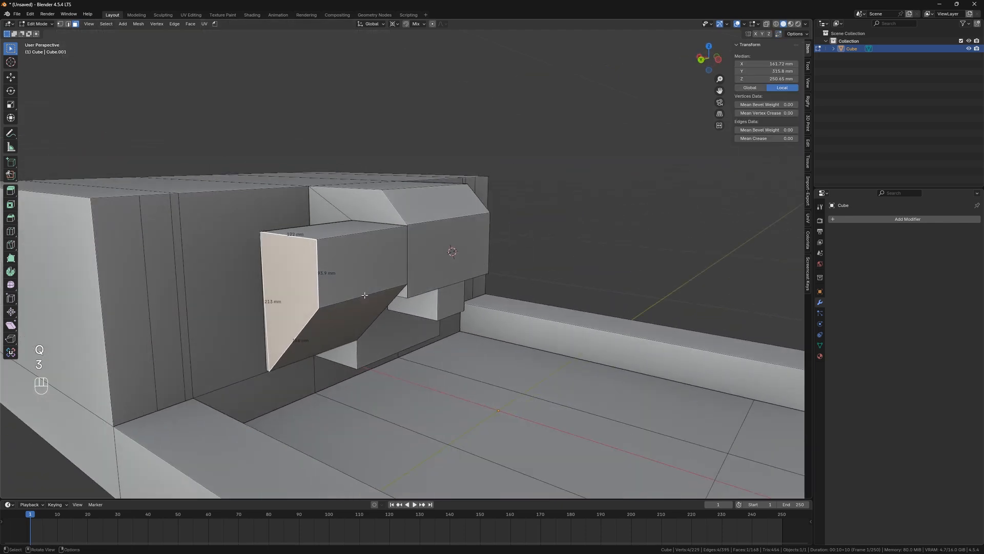
pyautogui.click(470, 243)
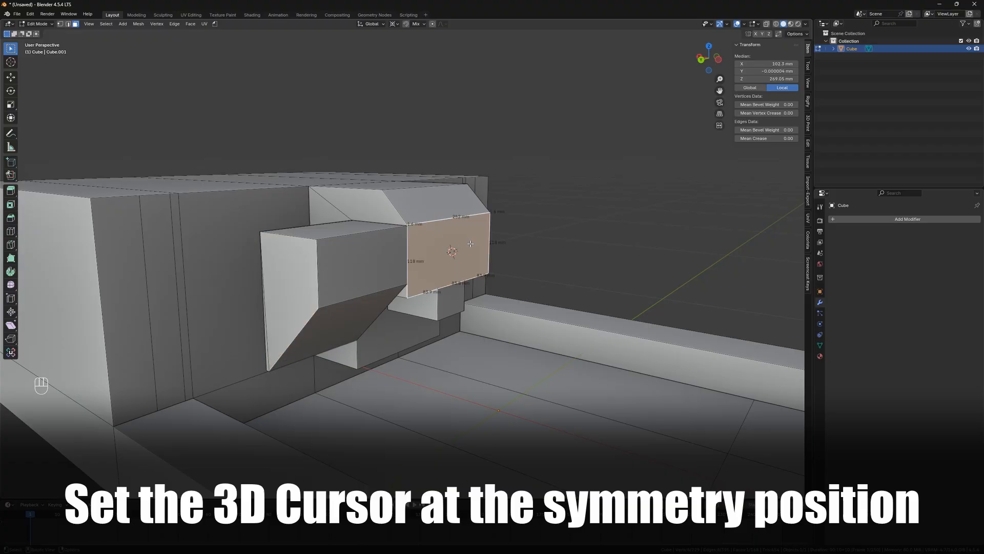
# Smart Extrude the side arm's end face with Flip and XYZ, scaling it by -1 along Y to mirror the arm across the head
pyautogui.click(267, 356)
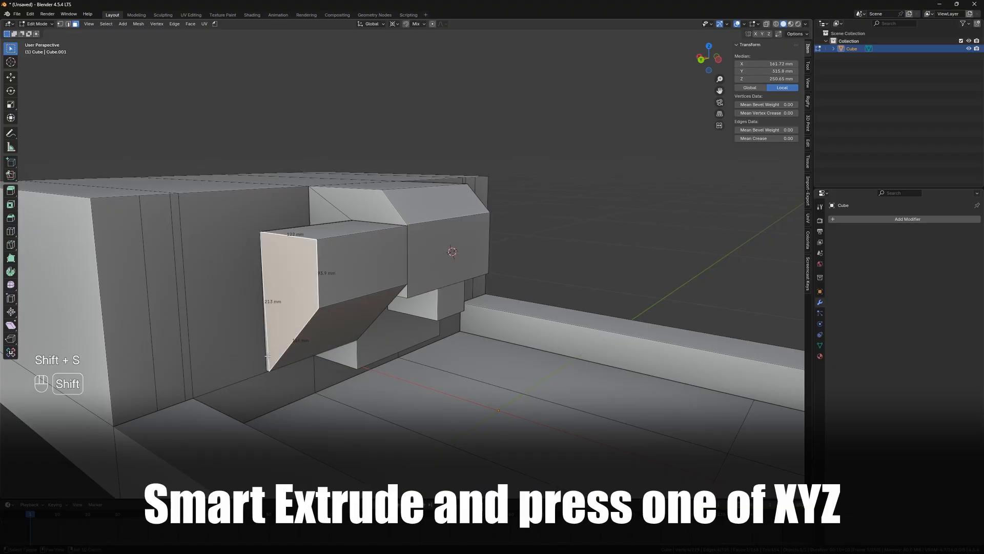
pyautogui.moveTo(379, 296); pyautogui.dragTo(343, 316, button='middle')
pyautogui.keyDown('shift'); pyautogui.moveTo(477, 300); pyautogui.dragTo(384, 255, button='middle'); pyautogui.keyUp('shift')
pyautogui.hotkey('ctrl', 'shift', 'e')
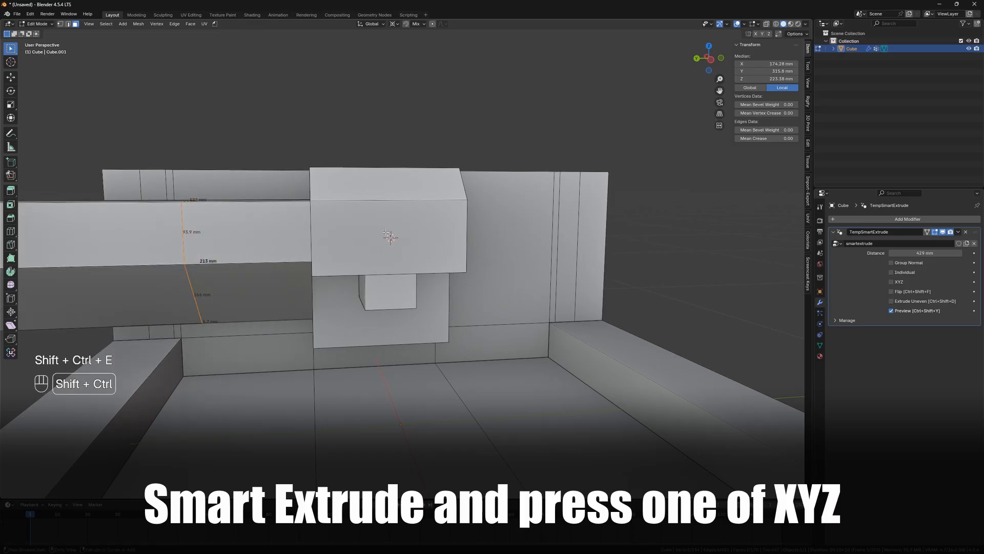
pyautogui.hotkey('ctrl', 'shift', 'f')
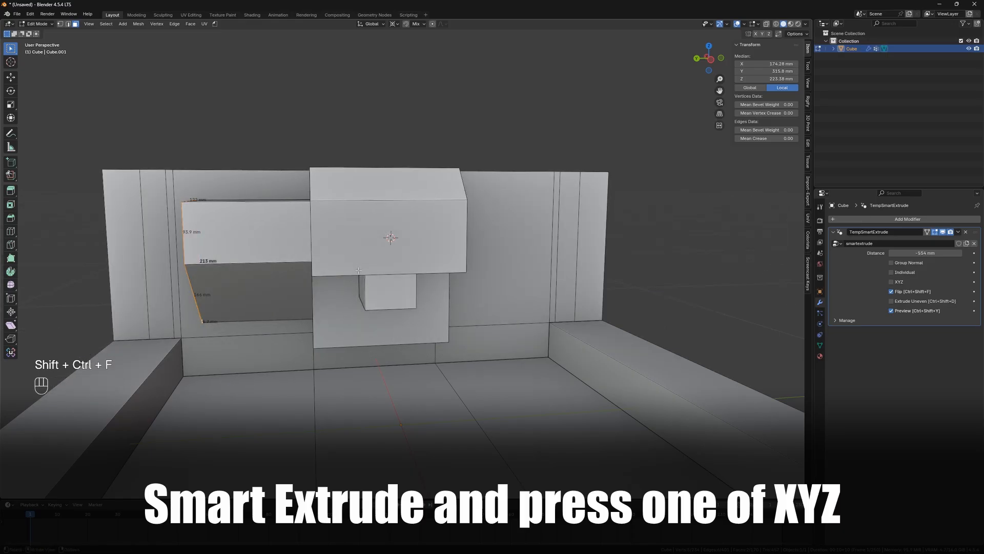
pyautogui.press('y')
pyautogui.press('y')
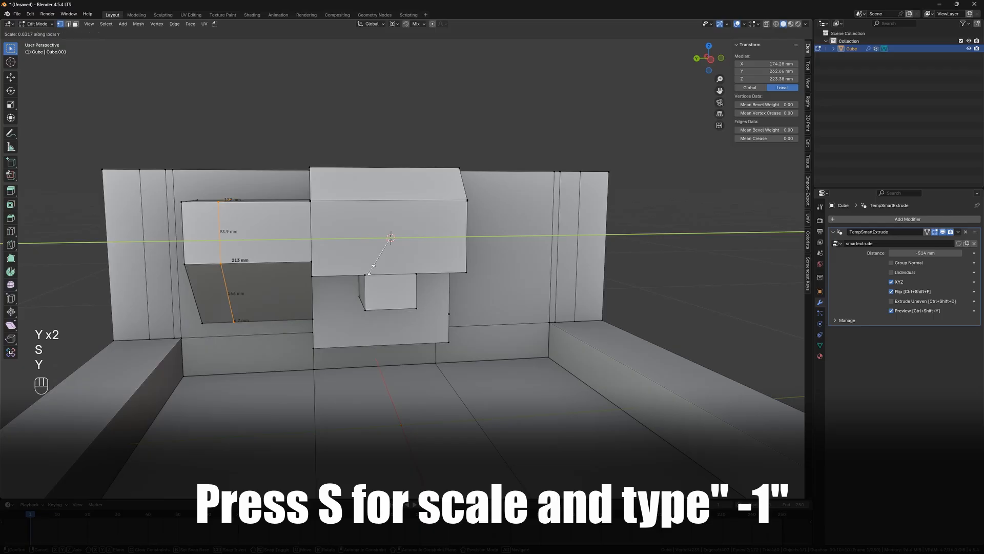
pyautogui.press('KP_1')
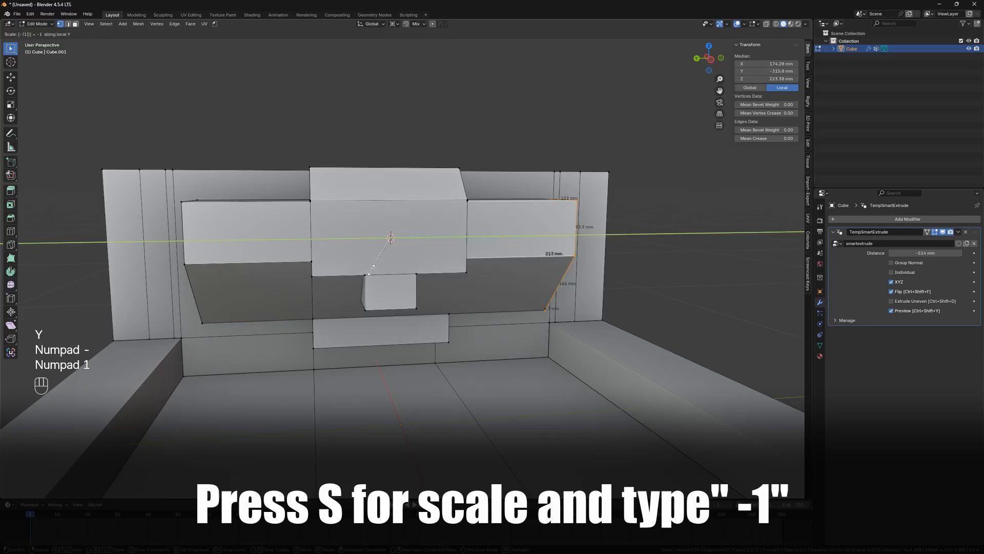
pyautogui.press('KP_Enter')
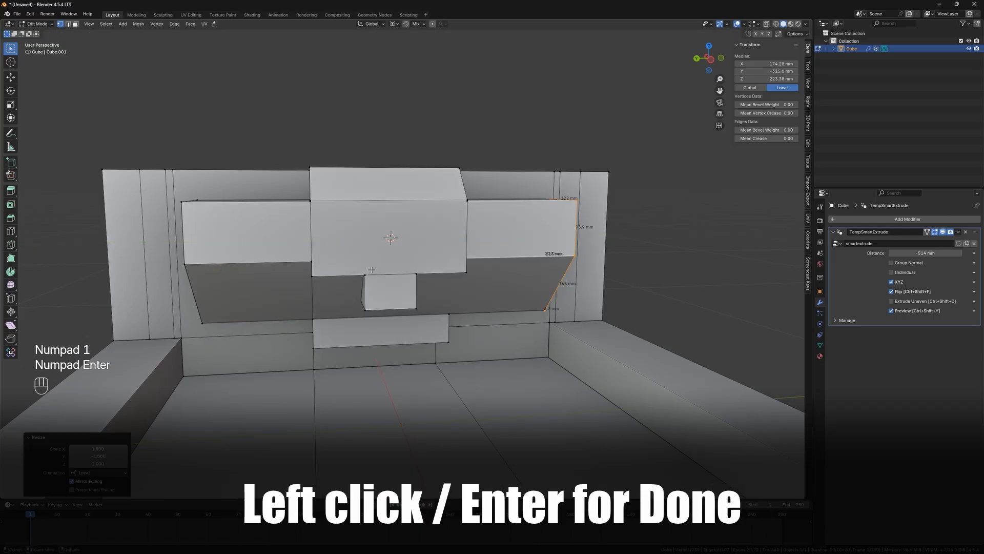
pyautogui.moveTo(371, 269); pyautogui.dragTo(474, 320, button='middle')
pyautogui.scroll(1, 415, 294)
pyautogui.click(417, 305)
# Check the length of the mirrored arm's upper front edge
pyautogui.press('2')
pyautogui.click(497, 236)
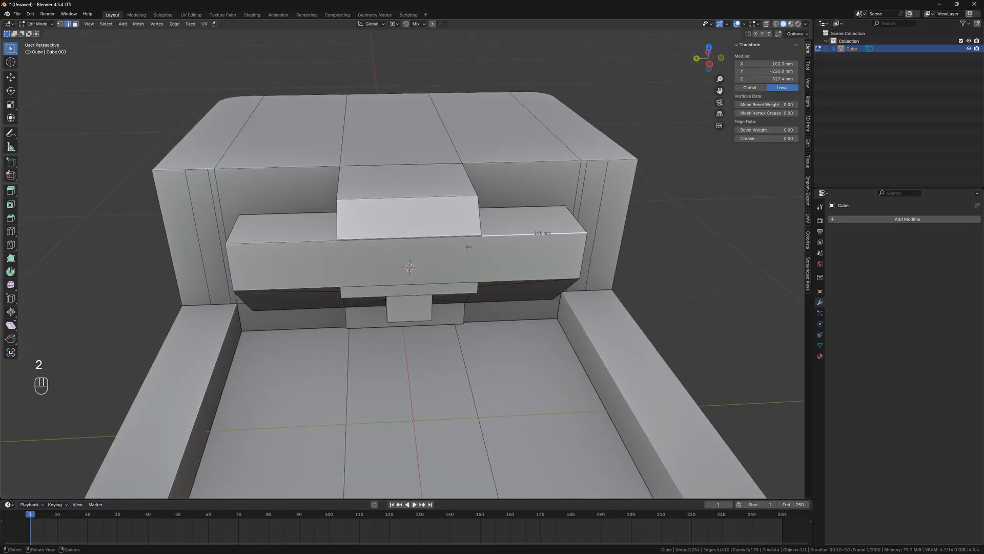
pyautogui.moveTo(311, 236); pyautogui.dragTo(366, 241, button='middle')
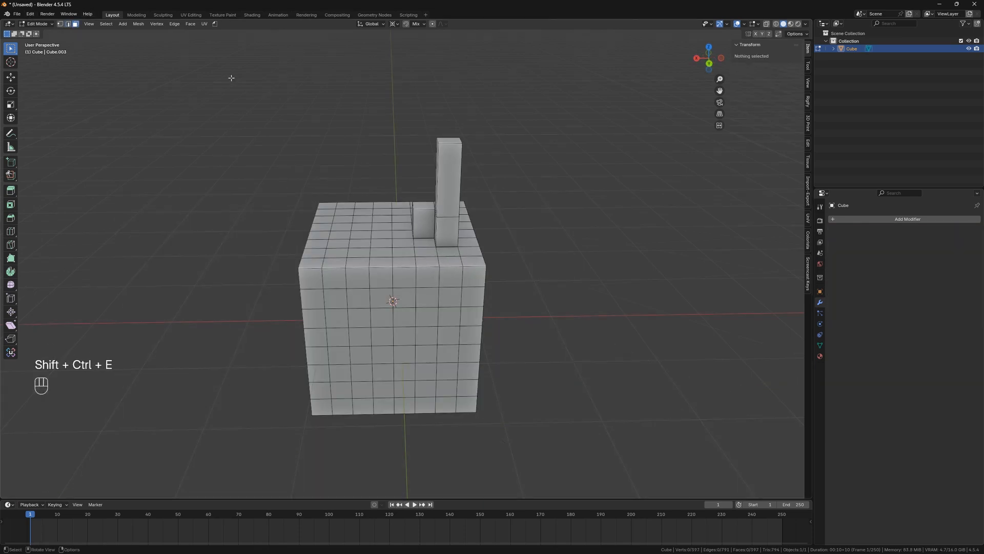
# Try to Smart Extrude the single top face next to the tall column on the gridded cube
pyautogui.moveTo(231, 77); pyautogui.dragTo(502, 267, button='middle')
pyautogui.click(415, 263)
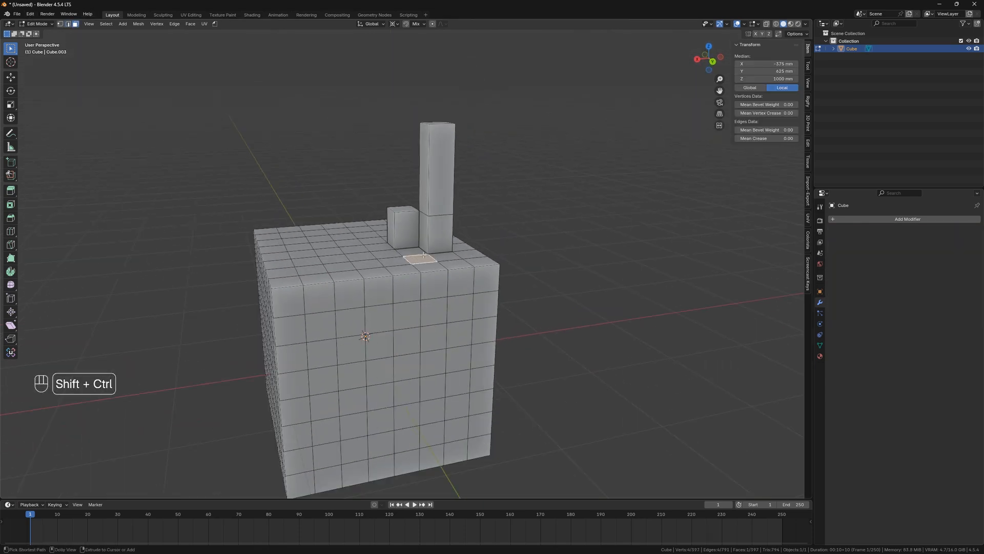
pyautogui.hotkey('shift', 'ctrl', 'e')
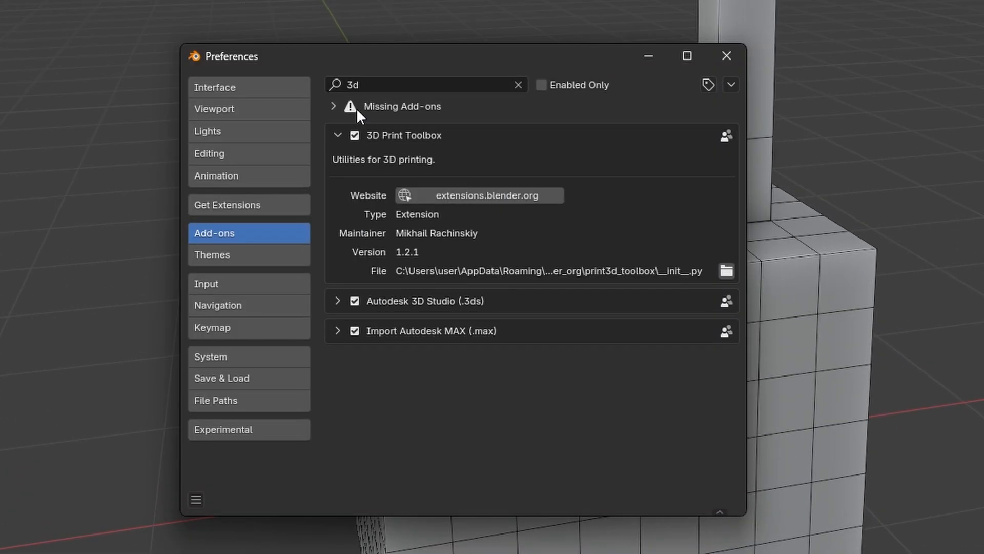
# Disable and re-enable the 3D Print Toolbox add-on, and close the preferences
pyautogui.click(354, 136)
pyautogui.click(355, 136)
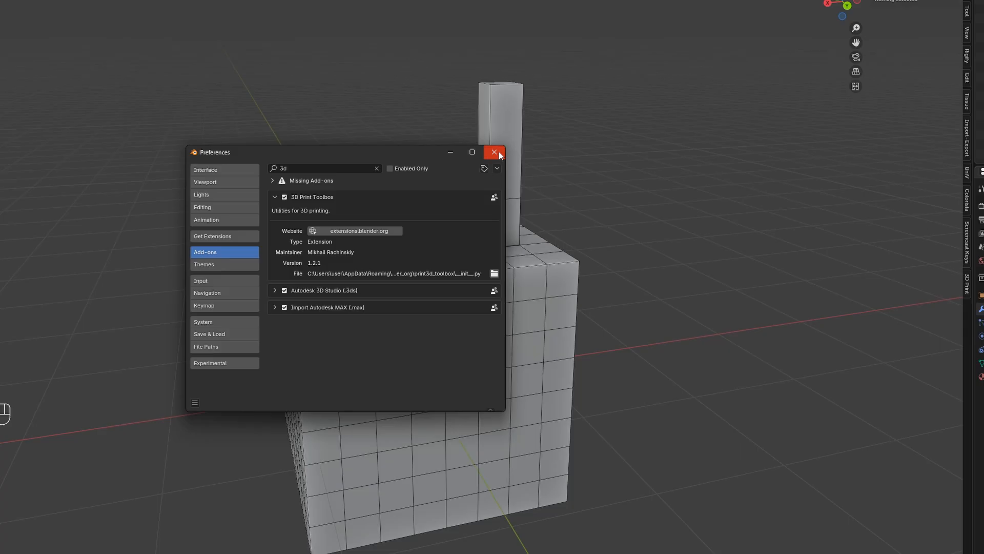
pyautogui.click(726, 56)
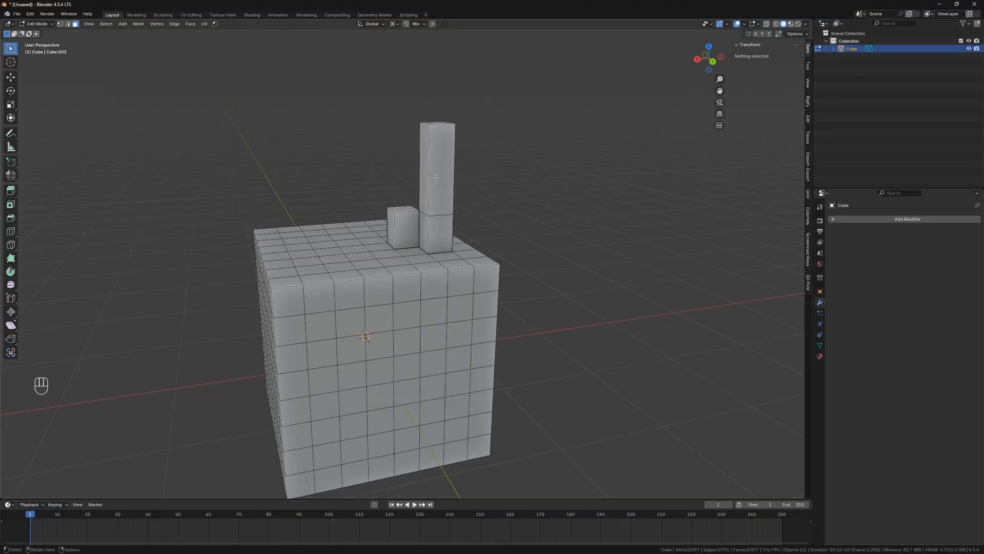
# Run all 3D Print Toolbox checks on the gridded cube
pyautogui.click(808, 285)
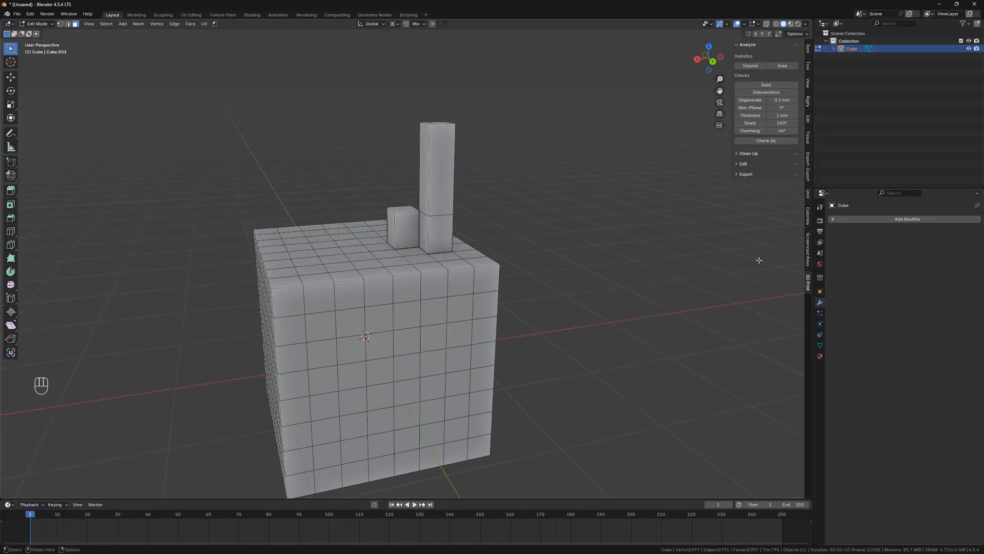
pyautogui.keyDown('shift'); pyautogui.moveTo(389, 315); pyautogui.dragTo(437, 289, button='middle'); pyautogui.keyUp('shift')
pyautogui.click(767, 141)
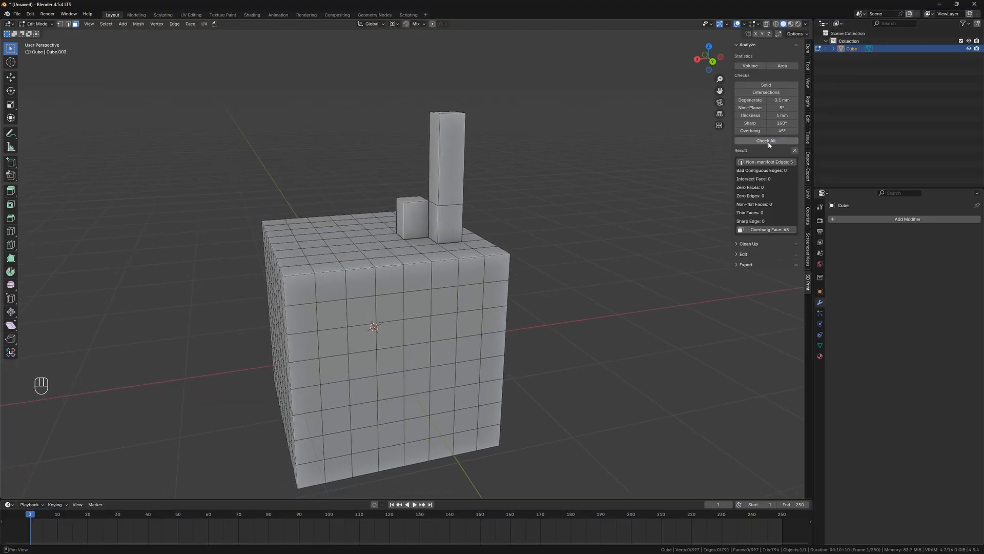
# Try to repair the gridded cube with Make Manifold
pyautogui.click(764, 244)
pyautogui.click(766, 255)
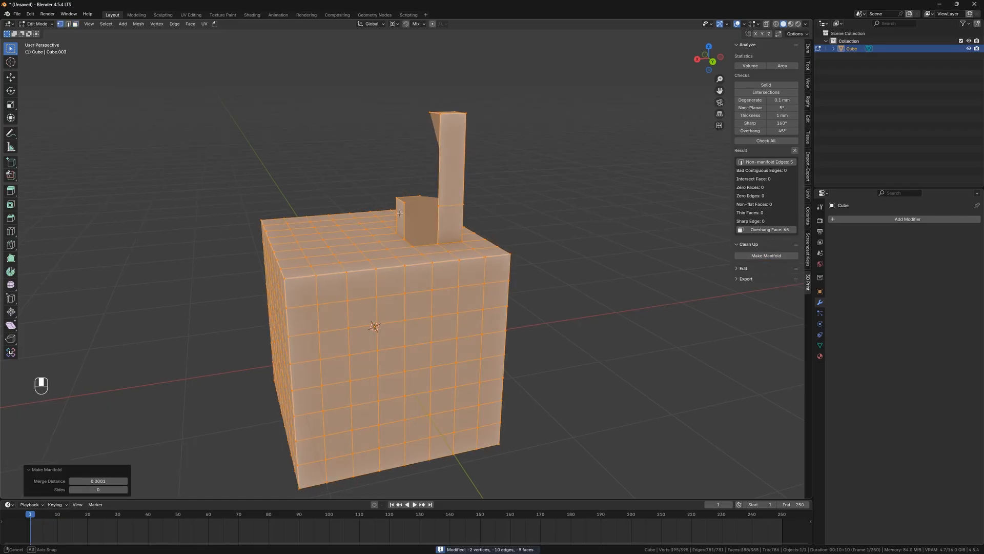
pyautogui.moveTo(400, 214)
pyautogui.mouseDown(button='middle')
pyautogui.moveTo(405, 241)
pyautogui.moveTo(410, 226)
pyautogui.mouseUp(button='middle')
pyautogui.hotkey('ctrl', 'z')
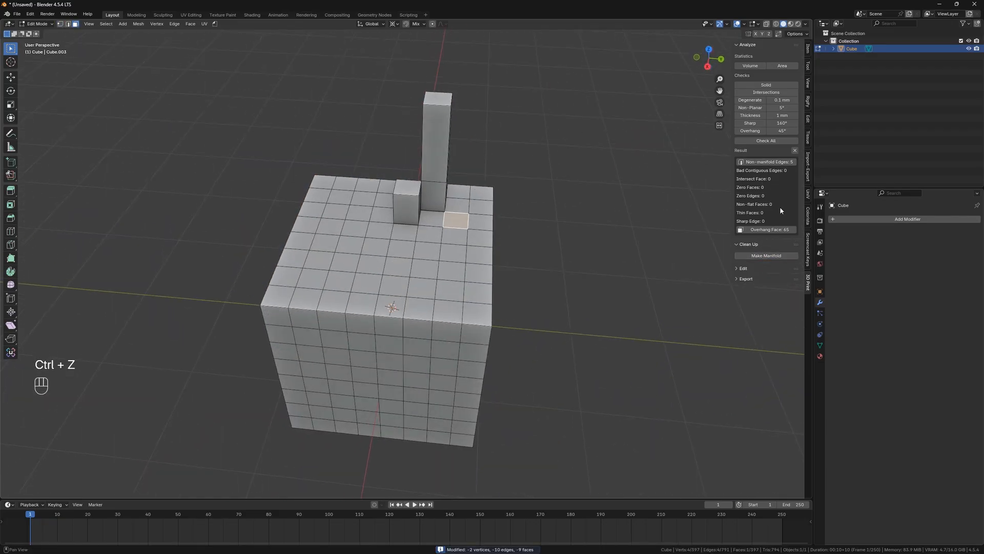
# Turn on X-ray display and select the cube's non-manifold edges from the check results
pyautogui.hotkey('alt', 'z')
pyautogui.keyDown('shift'); pyautogui.moveTo(462, 185); pyautogui.dragTo(427, 240, button='middle'); pyautogui.keyUp('shift')
pyautogui.scroll(2, 428, 240)
pyautogui.press('3')
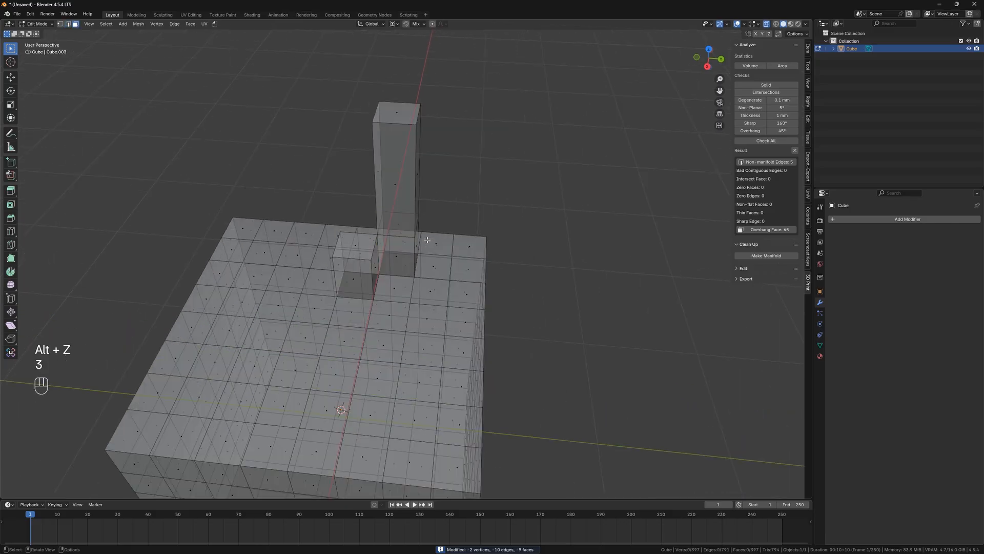
pyautogui.scroll(2, 401, 227)
pyautogui.click(769, 163)
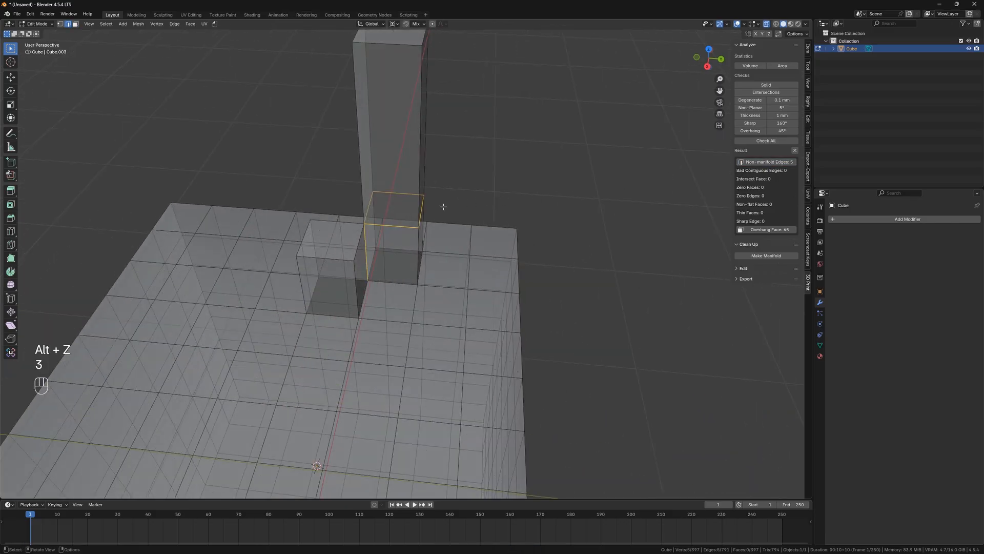
# Delete the internal face inside the tall column and turn off X-ray display
pyautogui.press('3')
pyautogui.click(395, 211)
pyautogui.moveTo(396, 218); pyautogui.dragTo(513, 270, button='middle')
pyautogui.press('x')
pyautogui.click(340, 196)
pyautogui.hotkey('alt', 'z')
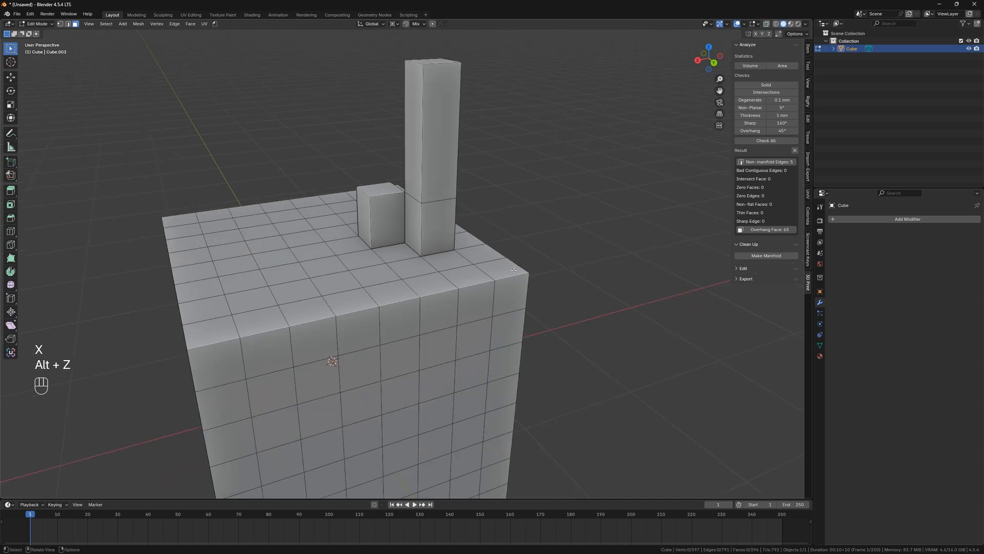
# Run Smart Extrude again on the repaired gridded cube
pyautogui.scroll(-3, 490, 270)
pyautogui.hotkey('ctrl', 'shift', 'e')
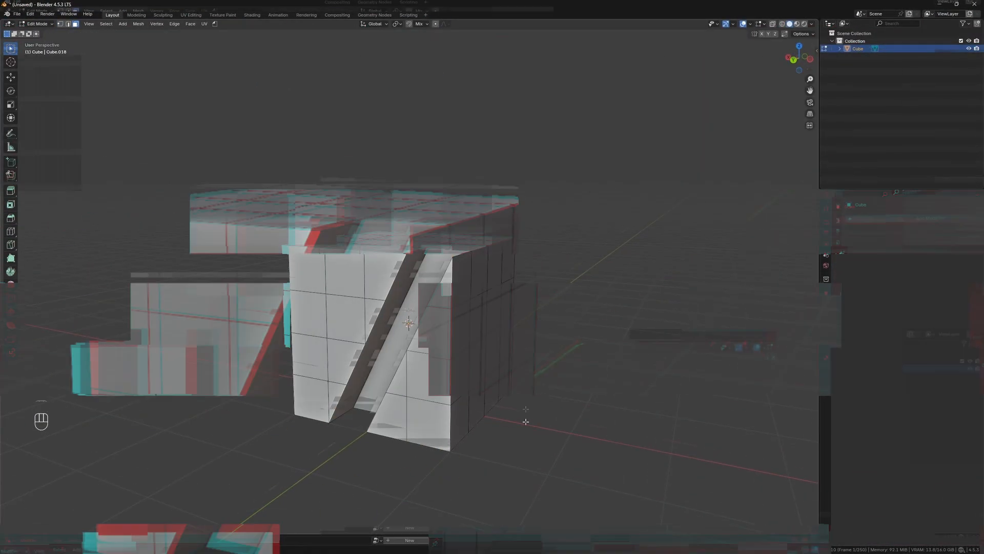
# Set the Smart Extrude action to Toggle Individual Mode for the plain cube's extrusion
pyautogui.click(548, 286)
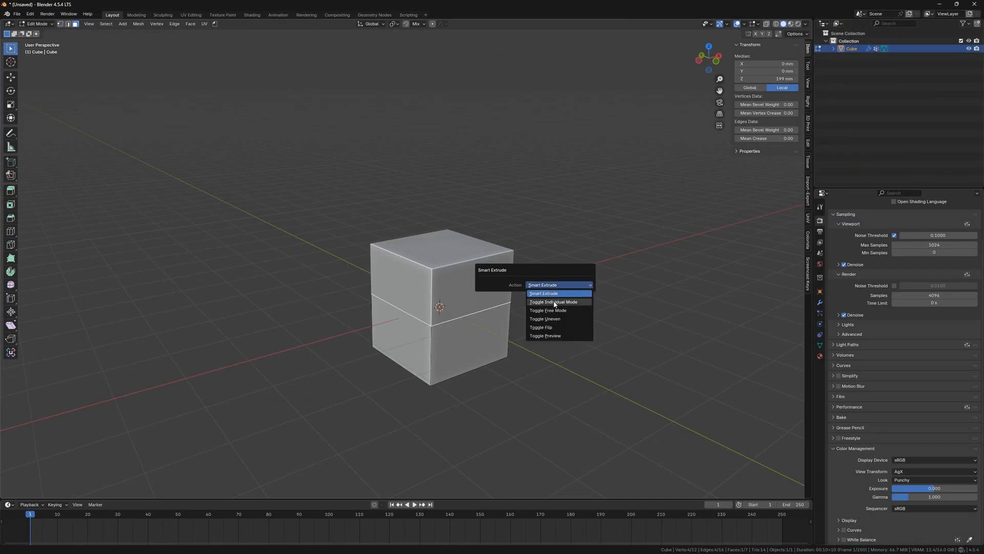
pyautogui.click(555, 302)
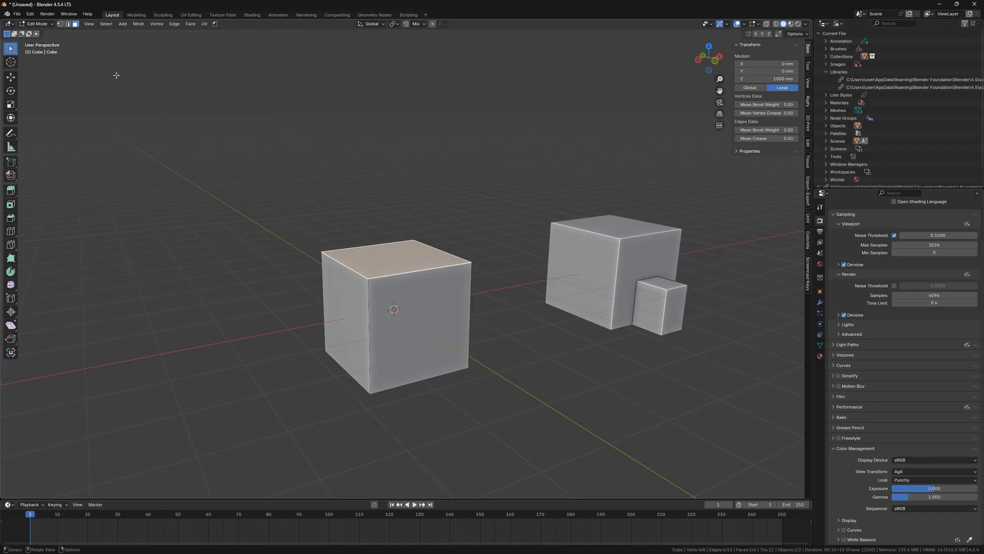
# Open the add-on preferences, expand the Smart Extrude entry and widen the window to show its settings
pyautogui.click(30, 15)
pyautogui.click(49, 121)
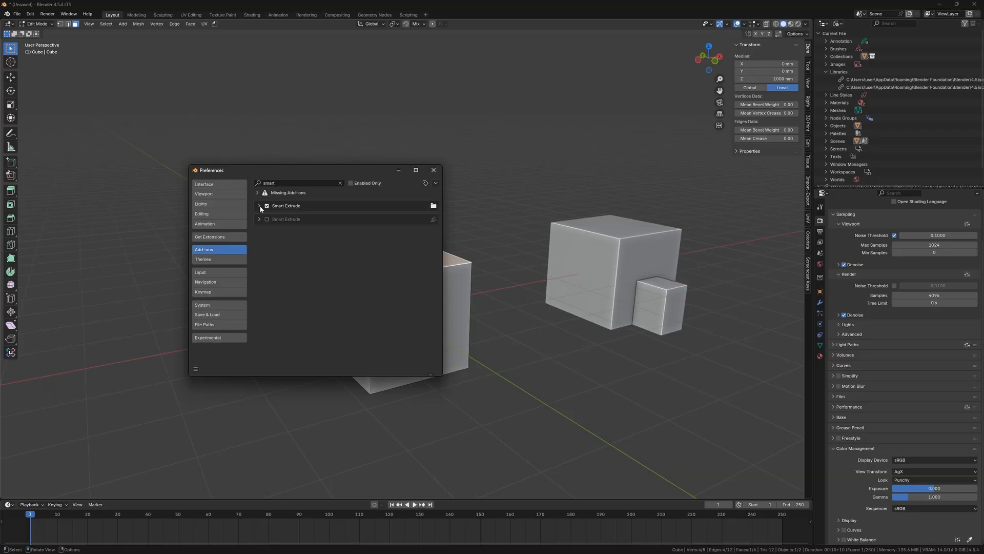
pyautogui.click(259, 206)
pyautogui.moveTo(443, 244); pyautogui.dragTo(533, 245)
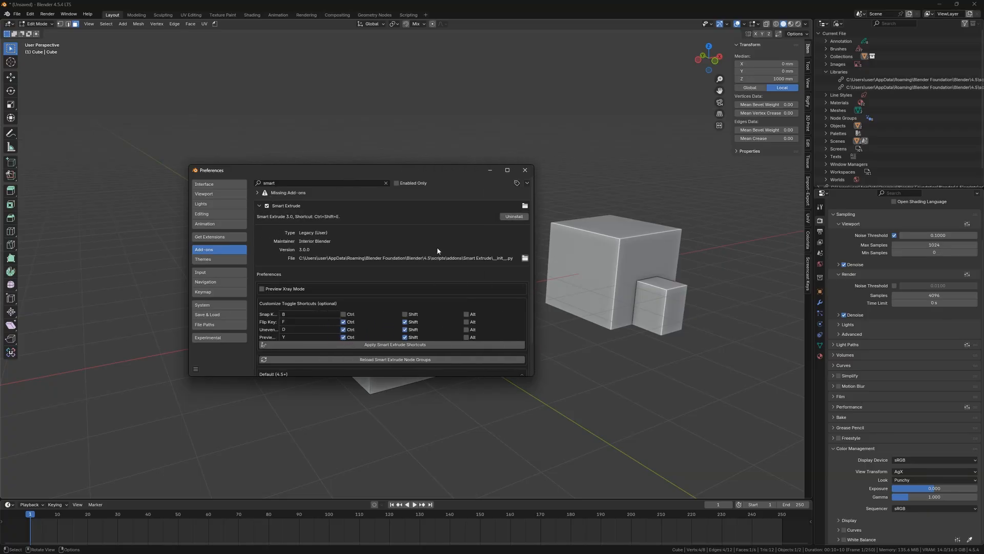
pyautogui.scroll(-2, 433, 247)
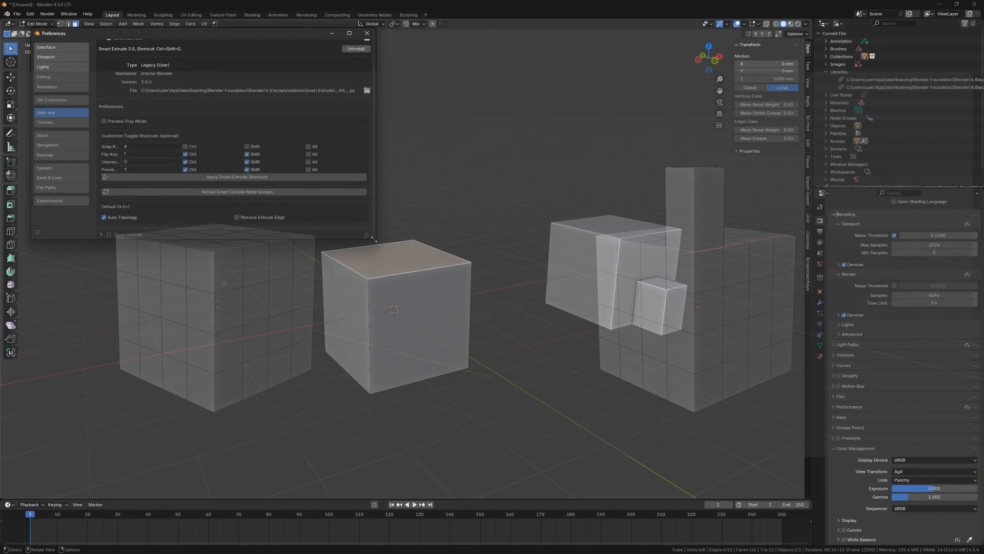
# Turn on Preview Xray Mode for Smart Extrude and try extruding the plain cube's top face downward
pyautogui.moveTo(375, 229); pyautogui.dragTo(251, 215)
pyautogui.moveTo(337, 240); pyautogui.dragTo(450, 241, button='middle')
pyautogui.click(110, 121)
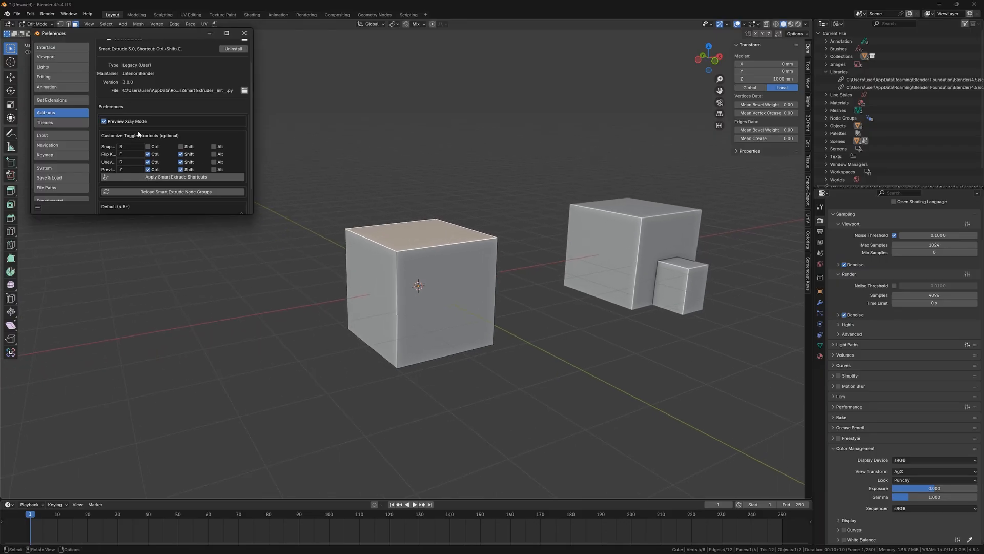
pyautogui.hotkey('ctrl', 'shift', 'e')
pyautogui.click(458, 230)
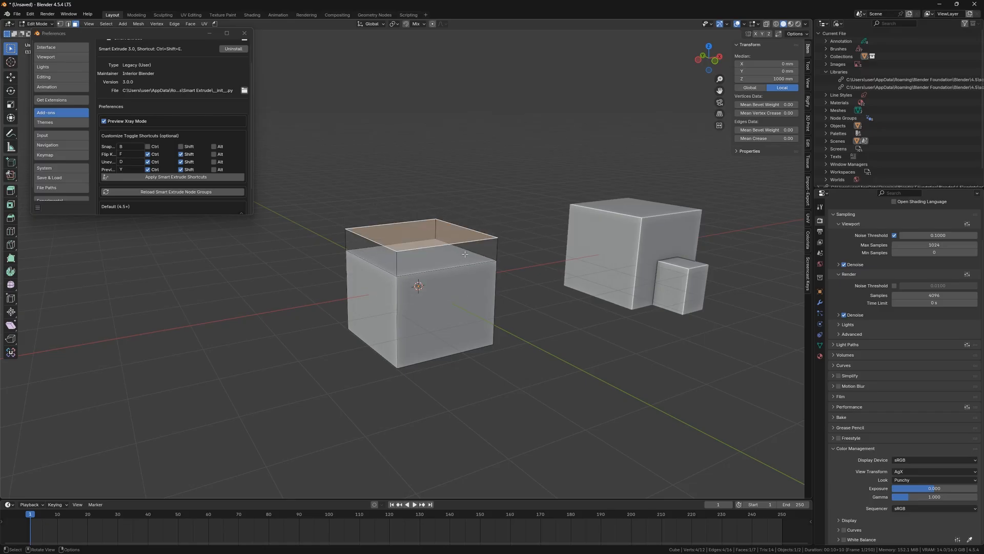
pyautogui.press('Escape')
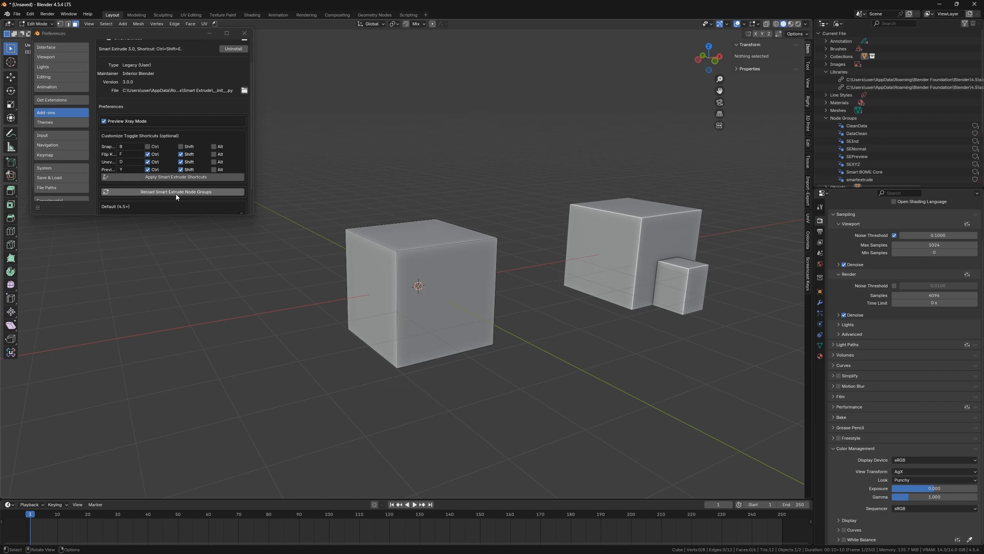
# Reload the Smart Extrude node groups and preview an upward Smart Extrude of the plain cube's top face
pyautogui.click(179, 194)
pyautogui.click(180, 195)
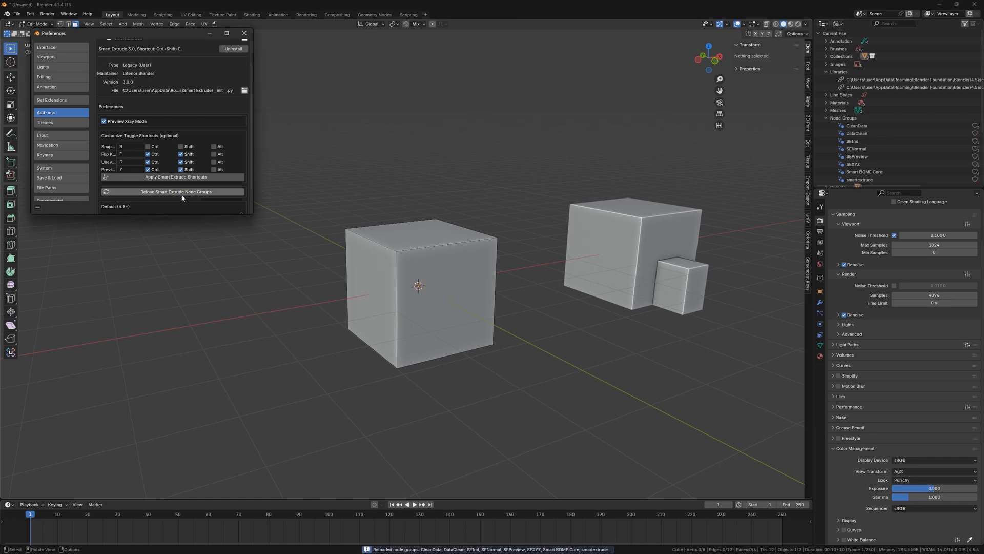
pyautogui.click(428, 237)
pyautogui.hotkey('ctrl', 'shift', 'e')
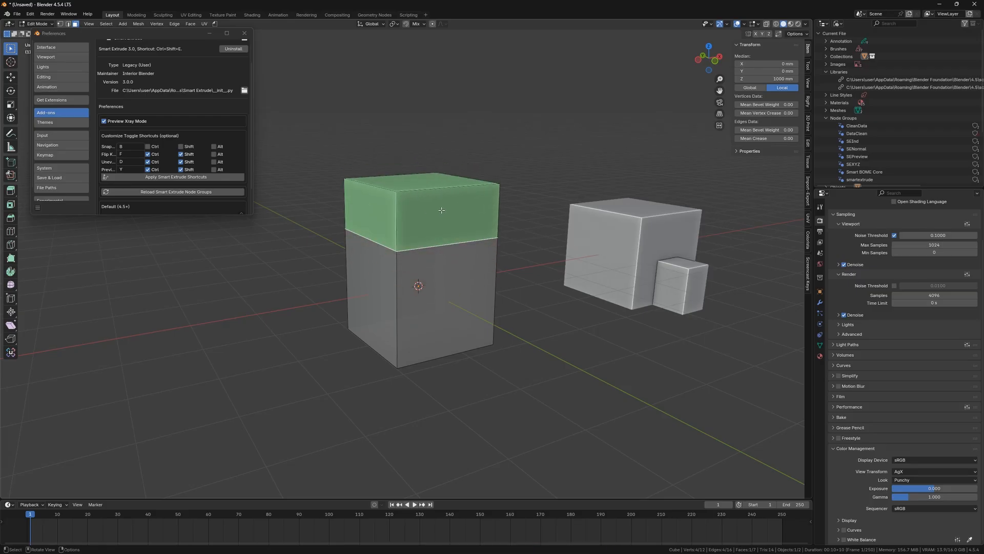
pyautogui.rightClick(444, 229)
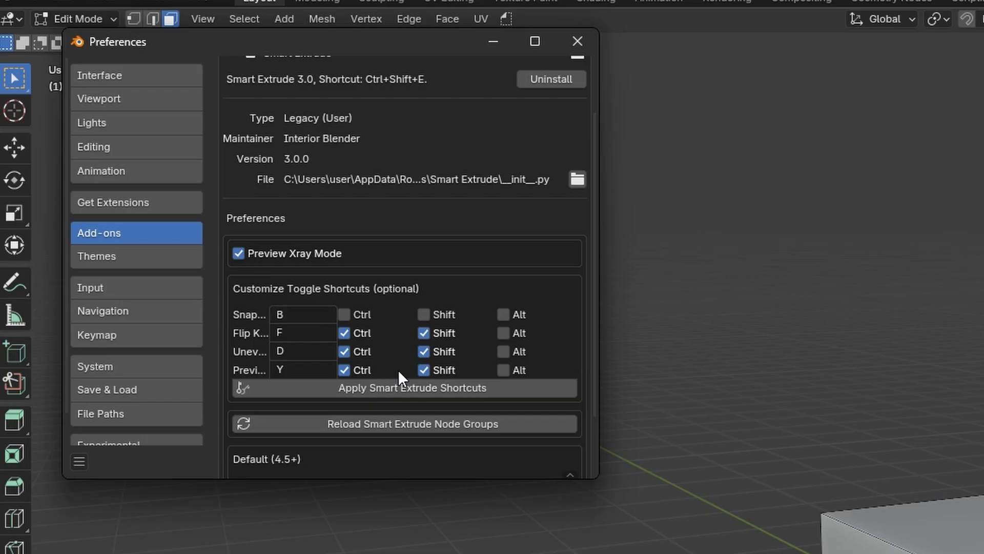
# Examine the remaining Smart Extrude preferences and select the node groups from CleanData to smartextrude in the outliner
pyautogui.click(435, 311)
pyautogui.scroll(-3, 476, 373)
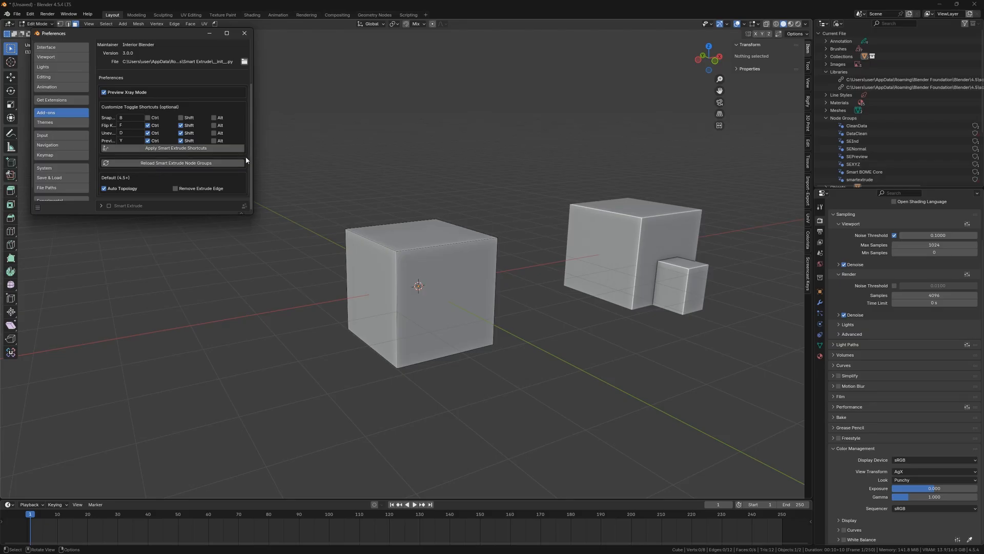
pyautogui.moveTo(254, 156); pyautogui.dragTo(268, 155)
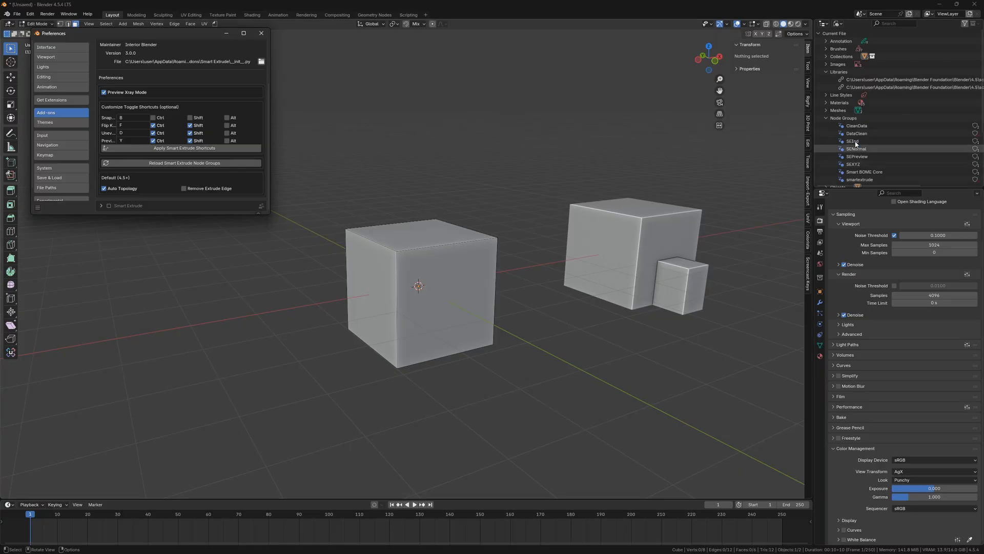
pyautogui.scroll(-2, 866, 102)
pyautogui.click(777, 82)
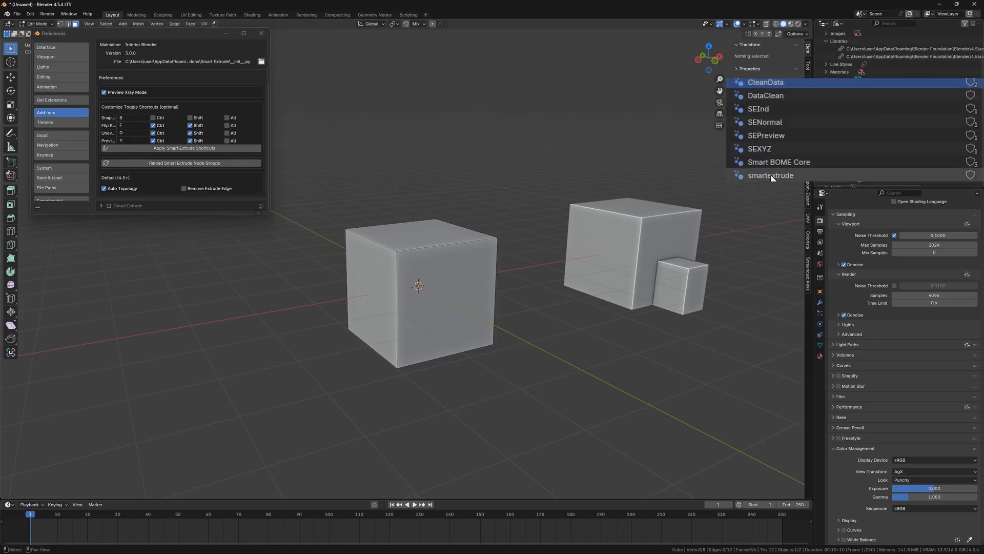
pyautogui.keyDown('shift'); pyautogui.click(771, 175); pyautogui.keyUp('shift')
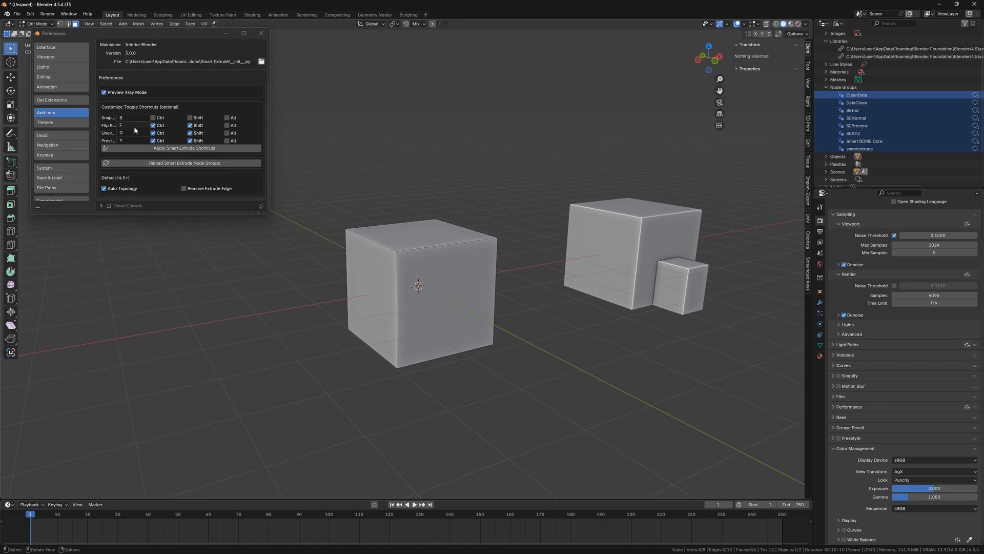
pyautogui.click(220, 174)
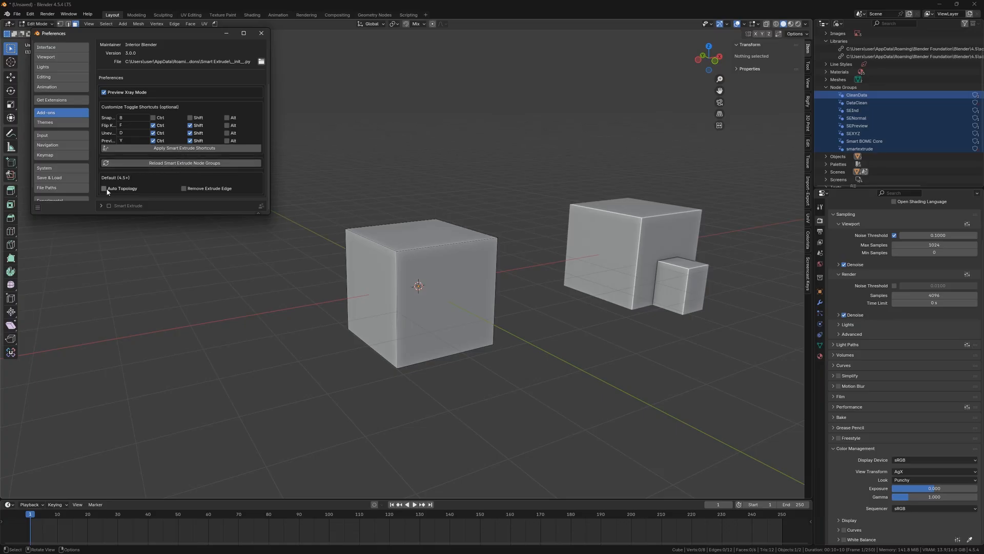
# Inset the plain cube's side face about 265 mm and Smart Extrude it through the cube with Auto Topology on
pyautogui.click(432, 284)
pyautogui.rightClick(433, 283)
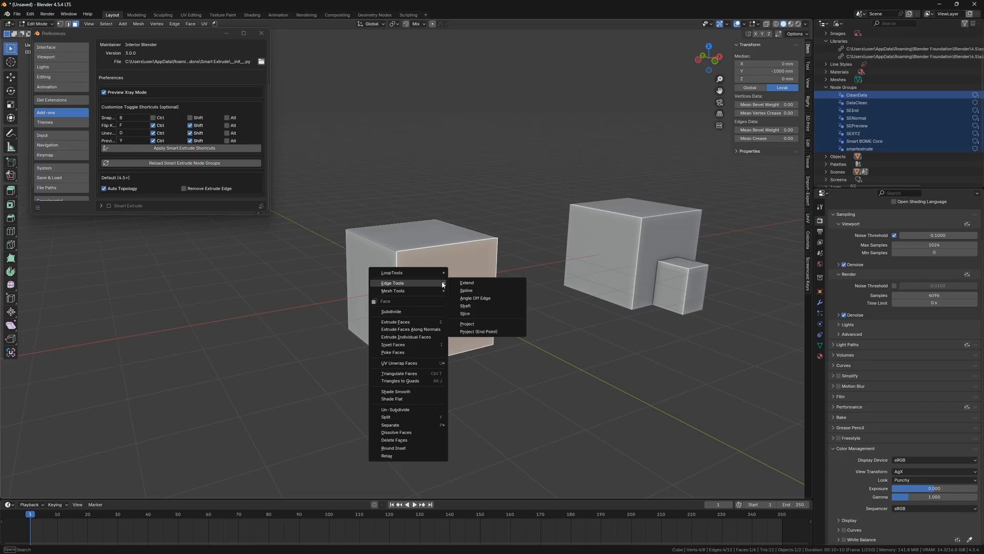
pyautogui.press('i')
pyautogui.click(491, 265)
pyautogui.press('e')
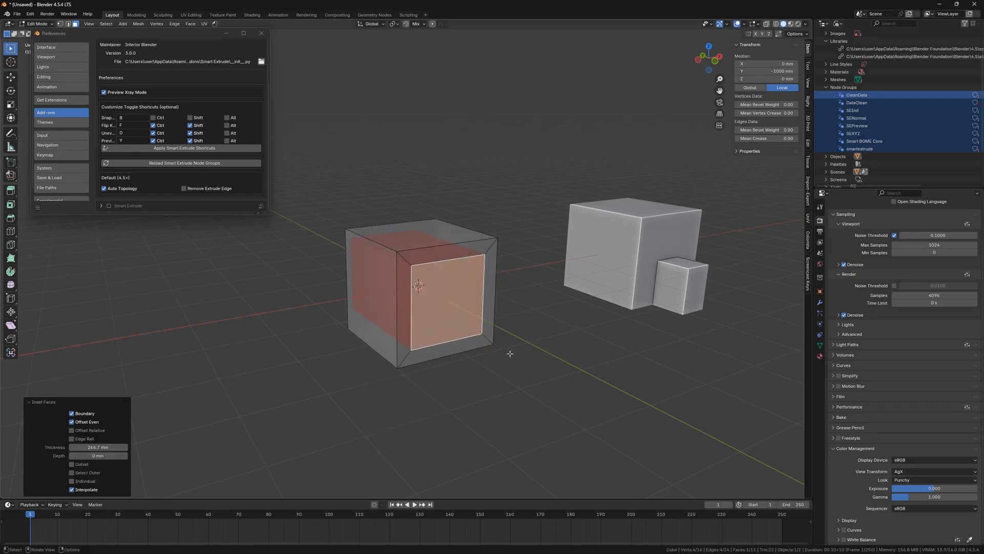
pyautogui.click(509, 354)
pyautogui.moveTo(396, 307); pyautogui.dragTo(492, 302, button='middle')
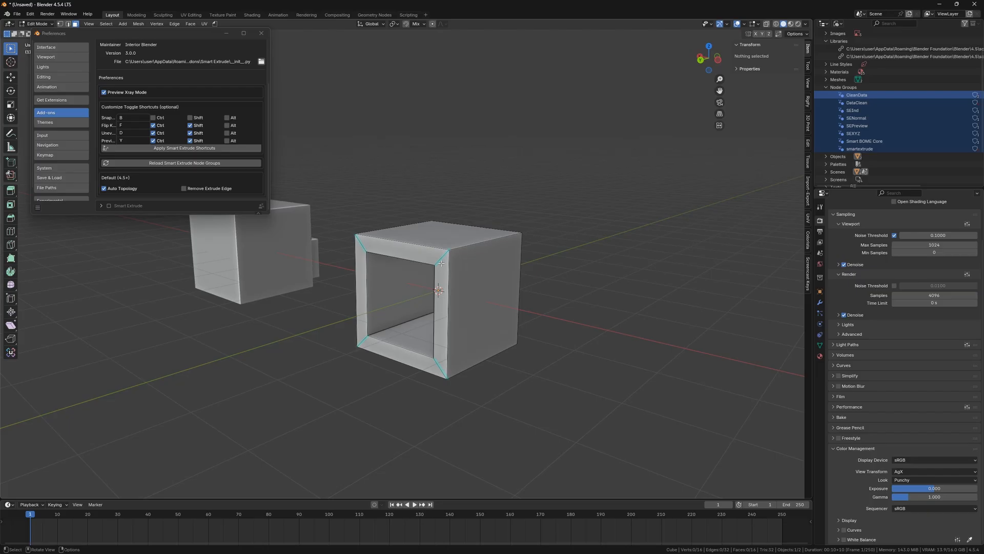
# Undo the cut-through, turn off Auto Topology and Smart Extrude the inset face through the cube again
pyautogui.hotkey('ctrl', 'z')
pyautogui.click(123, 190)
pyautogui.moveTo(518, 293); pyautogui.dragTo(470, 284, button='middle')
pyautogui.press('e')
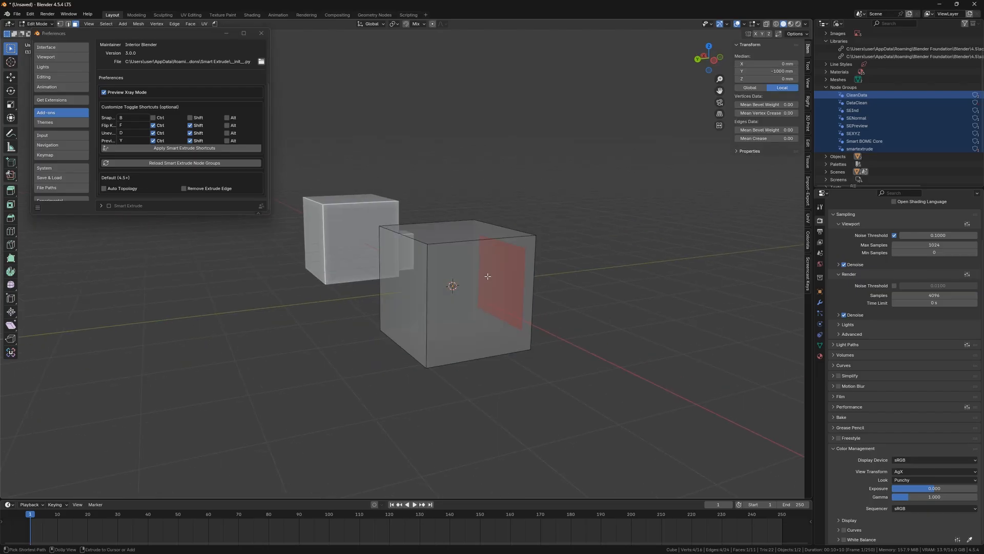
pyautogui.click(477, 416)
pyautogui.moveTo(461, 377); pyautogui.dragTo(499, 369, button='middle')
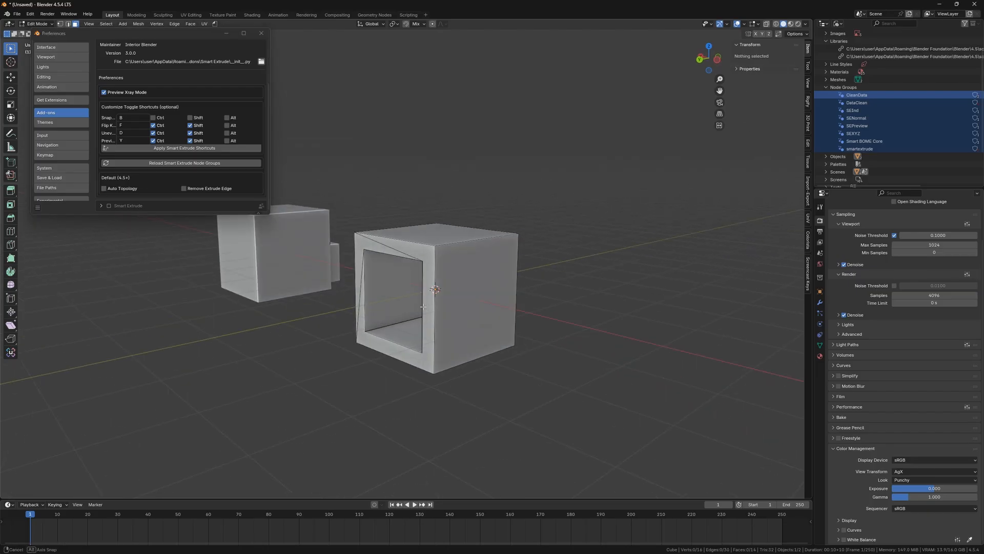
# Edit the cube with the small attached block and Smart Extrude the block's top face partway down
pyautogui.moveTo(422, 307); pyautogui.dragTo(345, 317, button='middle')
pyautogui.press('Tab')
pyautogui.click(373, 287)
pyautogui.press('Tab')
pyautogui.moveTo(256, 228); pyautogui.dragTo(276, 227, button='middle')
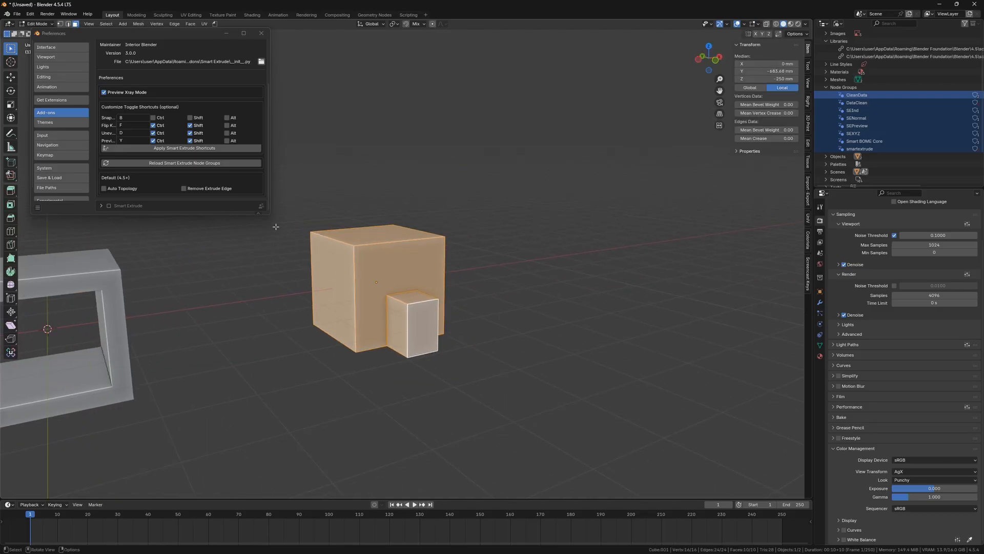
pyautogui.click(413, 295)
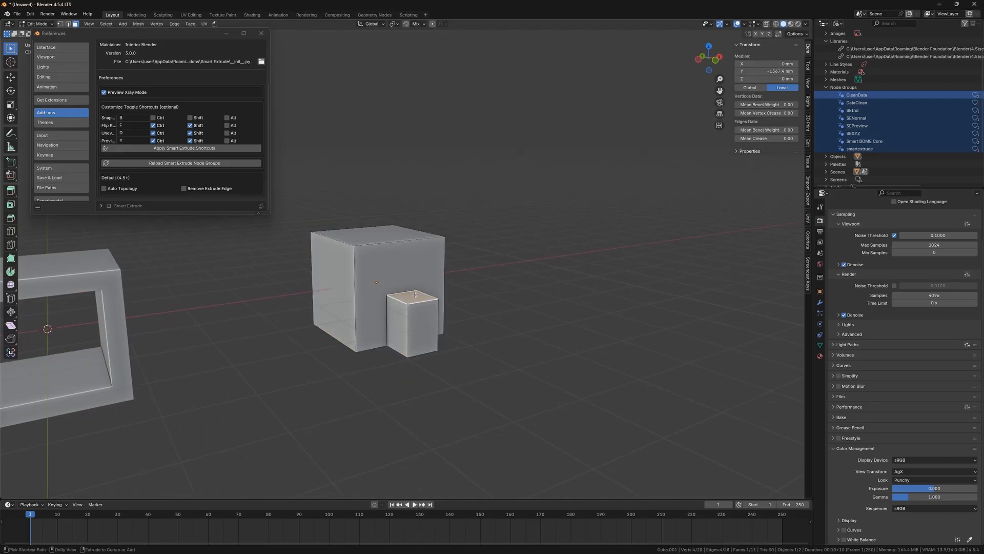
pyautogui.hotkey('ctrl', 'e')
pyautogui.click(413, 312)
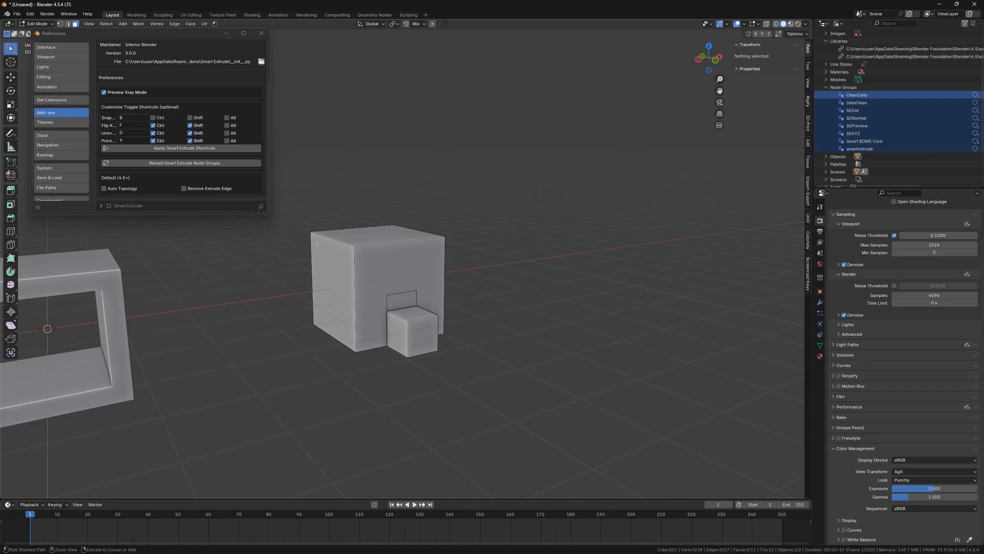
# Undo the block's extrusion, turn on Remove Extrude Edge and Smart Extrude the block's top face downward again
pyautogui.hotkey('ctrl', 'z')
pyautogui.click(206, 189)
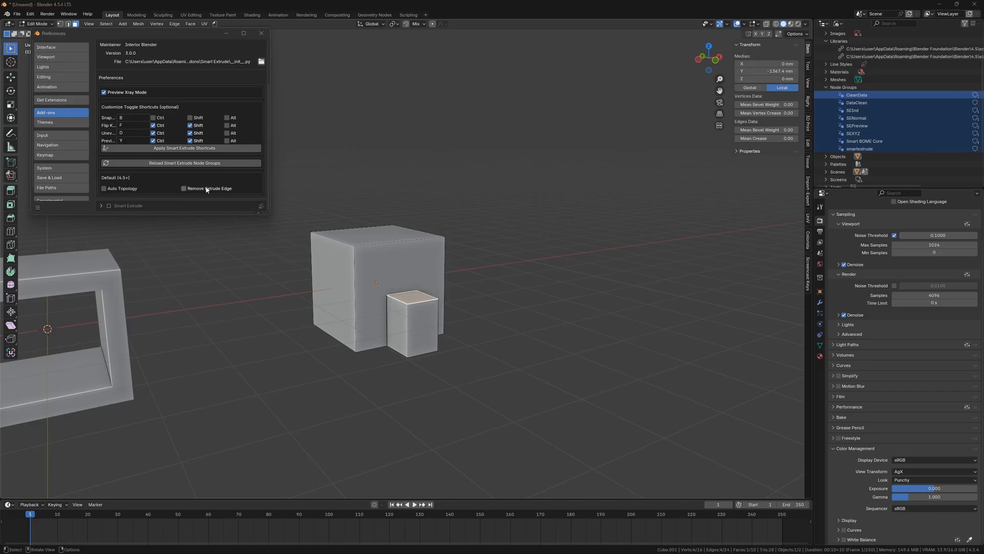
pyautogui.scroll(2, 434, 310)
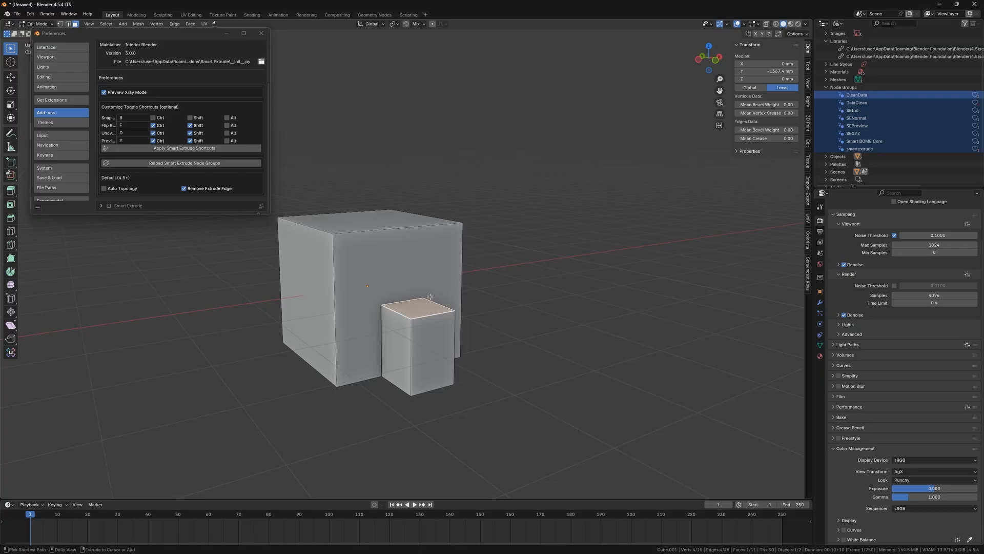
pyautogui.hotkey('ctrl', 'e')
pyautogui.click(386, 335)
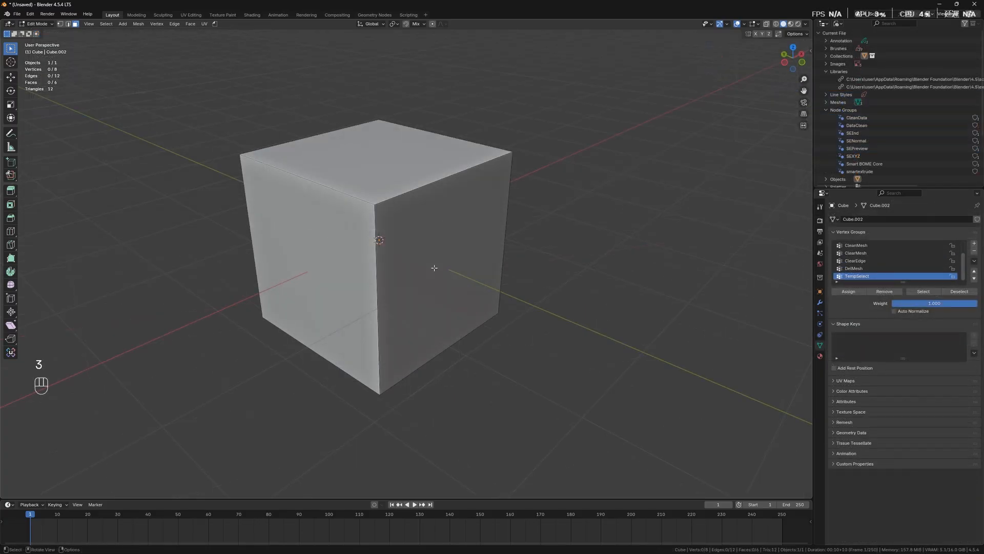
# Select the top face of the single cube and Smart Extrude it downward into the cube
pyautogui.click(435, 268)
pyautogui.keyDown('shift'); pyautogui.moveTo(508, 288); pyautogui.dragTo(522, 291, button='middle'); pyautogui.keyUp('shift')
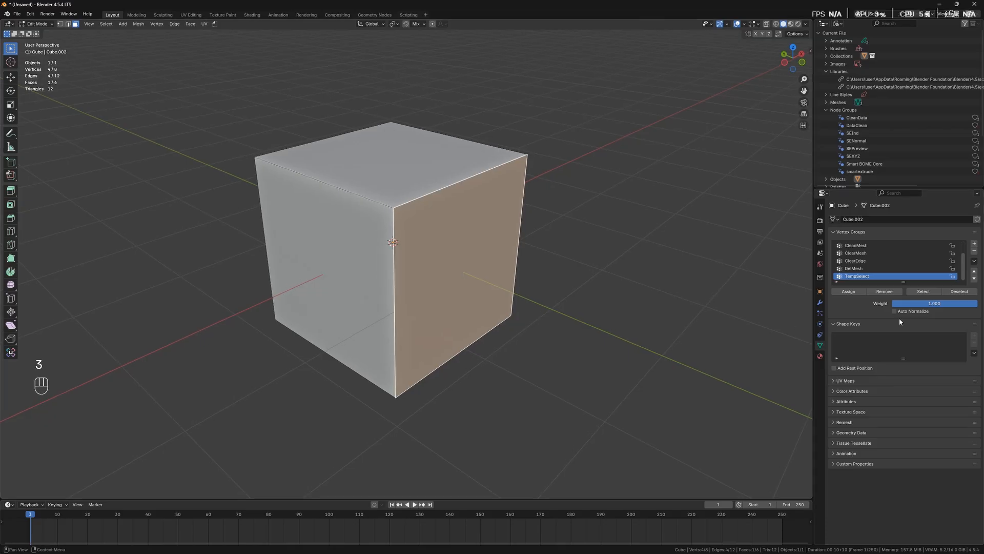
pyautogui.click(443, 184)
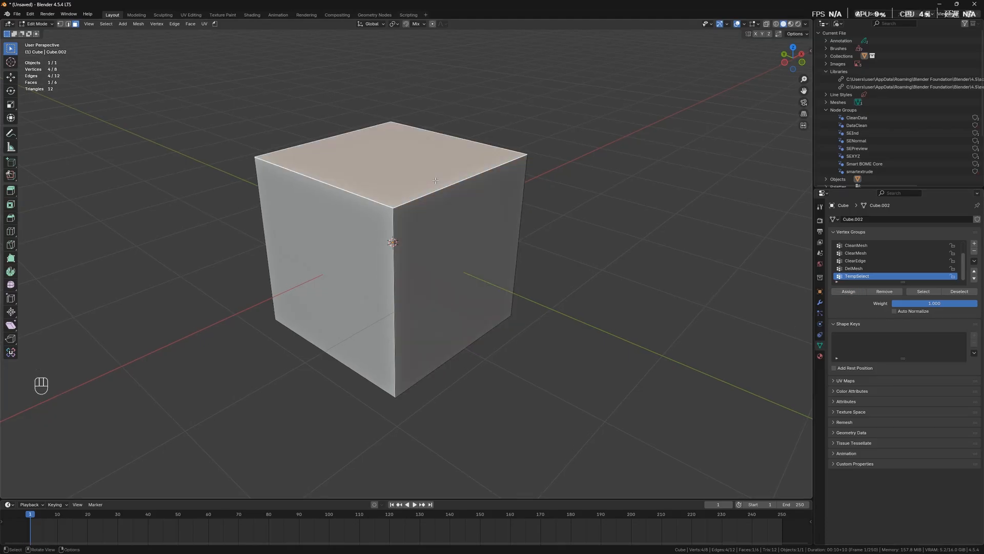
pyautogui.hotkey('shift', 'ctrl', 'e')
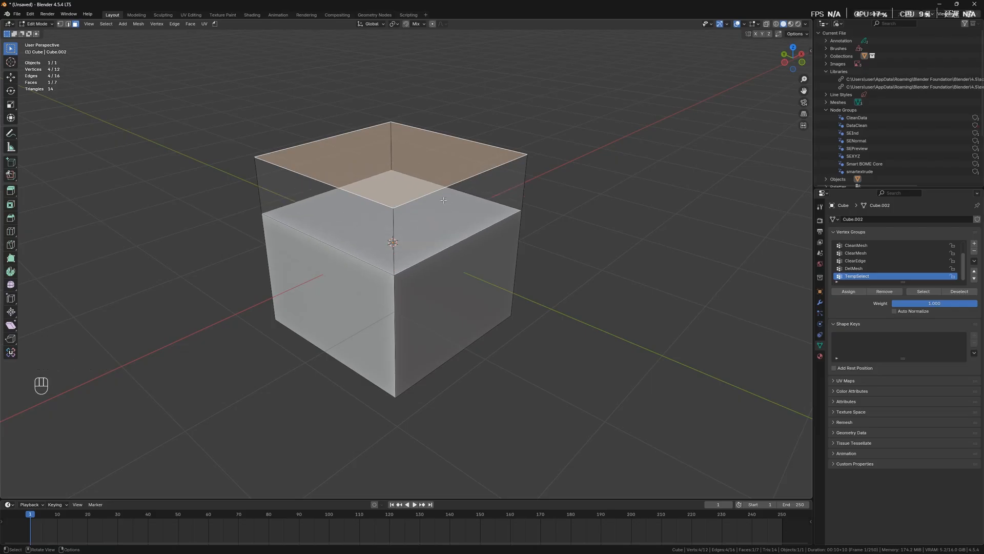
pyautogui.click(527, 244)
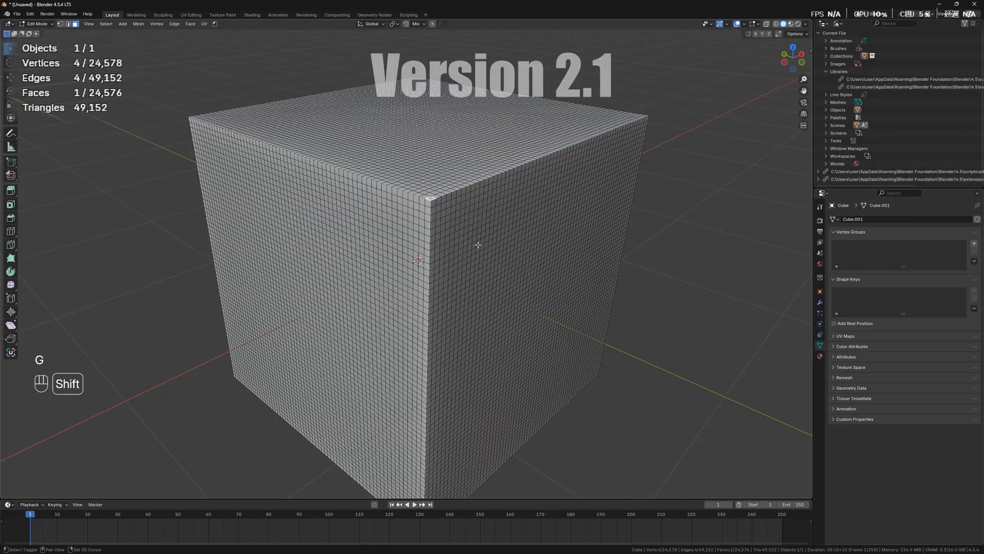
# Smart Extrude the selected top corner face down the vertical edge of the densely subdivided cubes
pyautogui.keyDown('shift'); pyautogui.moveTo(477, 233); pyautogui.dragTo(460, 235, button='middle'); pyautogui.keyUp('shift')
pyautogui.hotkey('shift', 'ctrl', 'e')
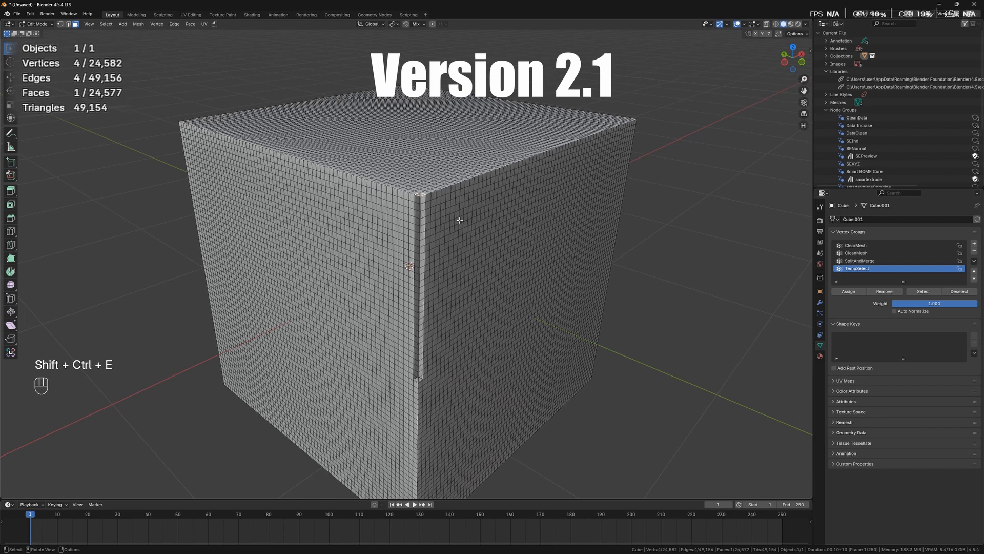
pyautogui.moveTo(462, 225); pyautogui.dragTo(464, 217, button='middle')
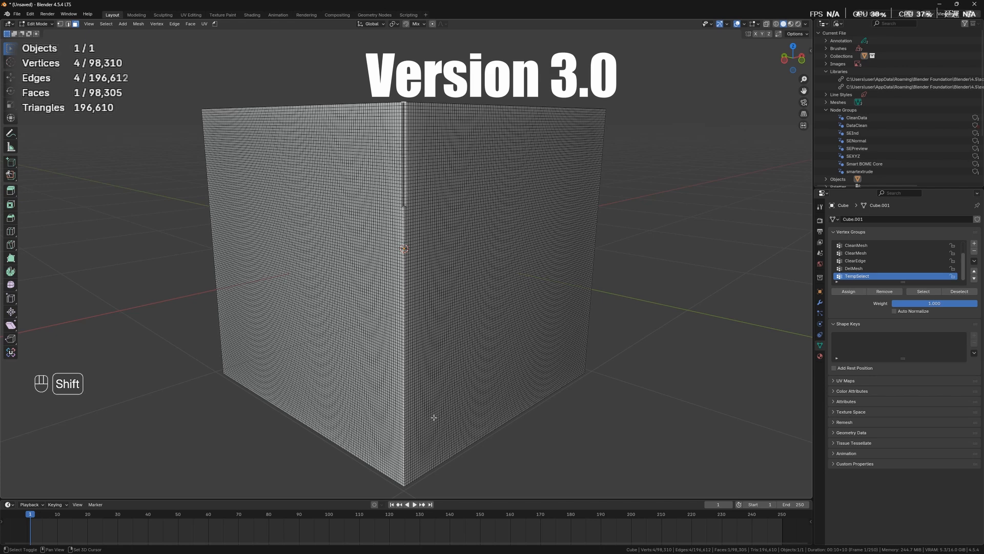
pyautogui.keyDown('shift'); pyautogui.click(423, 460); pyautogui.keyUp('shift')
pyautogui.moveTo(417, 378); pyautogui.dragTo(411, 409, button='middle')
pyautogui.scroll(-1, 418, 395)
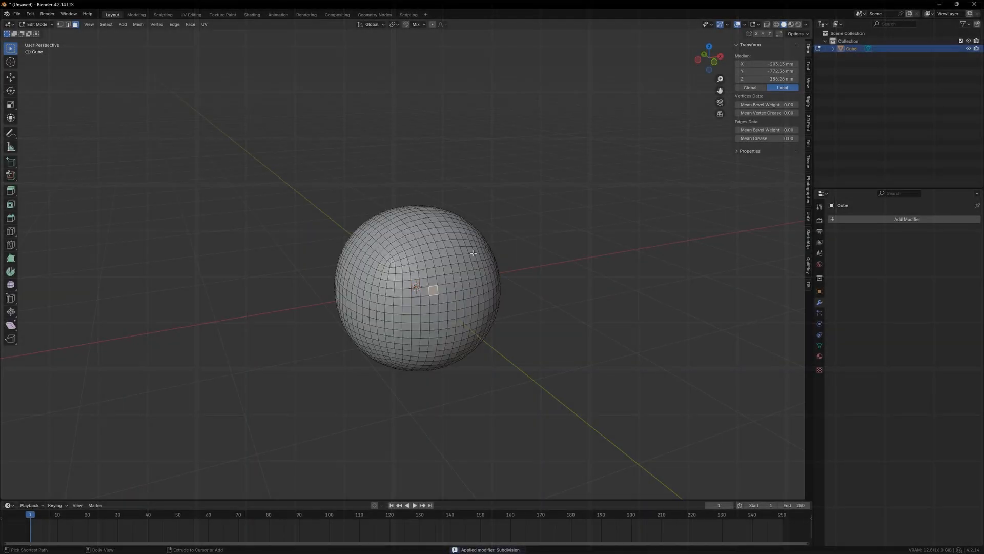
# Smart Extrude the selected face into the subdivided sphere and check the cut from several sides
pyautogui.keyDown('shift'); pyautogui.moveTo(513, 269); pyautogui.dragTo(463, 269, button='middle'); pyautogui.keyUp('shift')
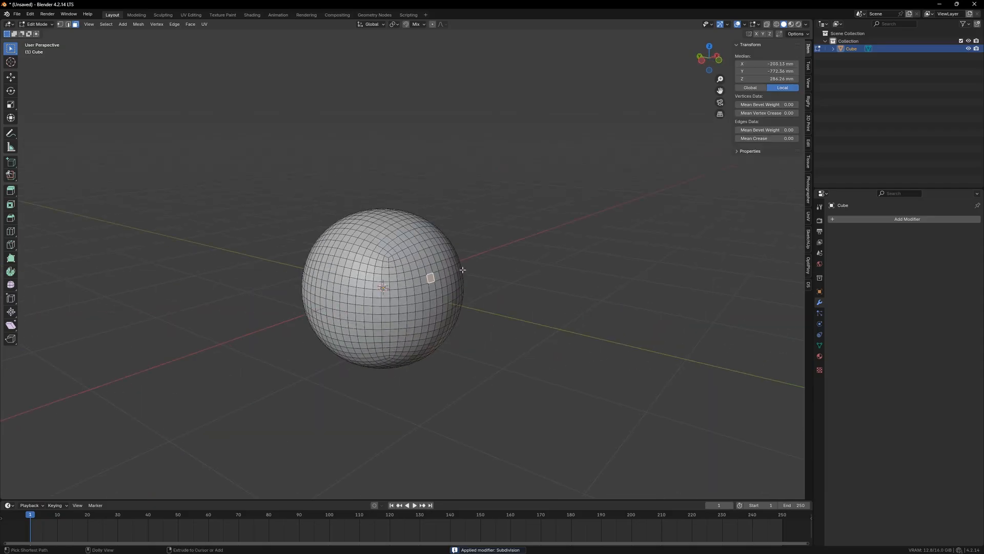
pyautogui.hotkey('ctrl', 'z')
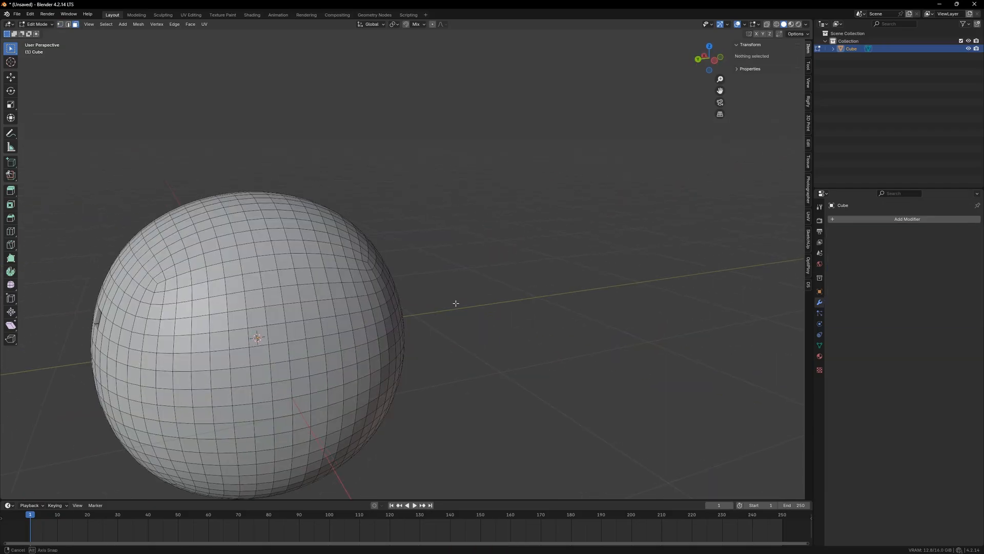
pyautogui.moveTo(455, 304); pyautogui.dragTo(431, 287, button='middle')
pyautogui.moveTo(379, 269); pyautogui.dragTo(413, 269, button='middle')
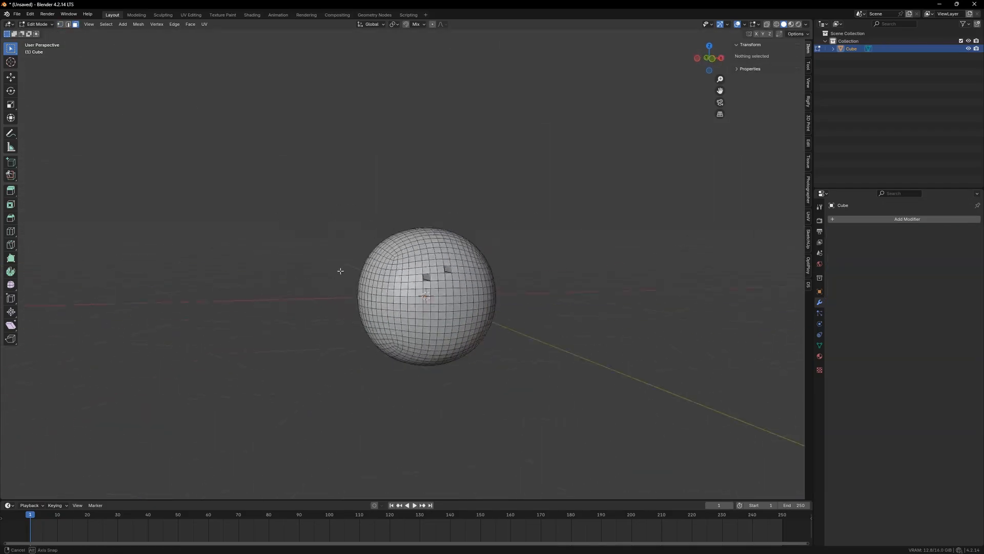
# Delete the sphere, add a new 2000 mm cube and enter Edit Mode on it
pyautogui.press('Tab')
pyautogui.press('x')
pyautogui.click(405, 283)
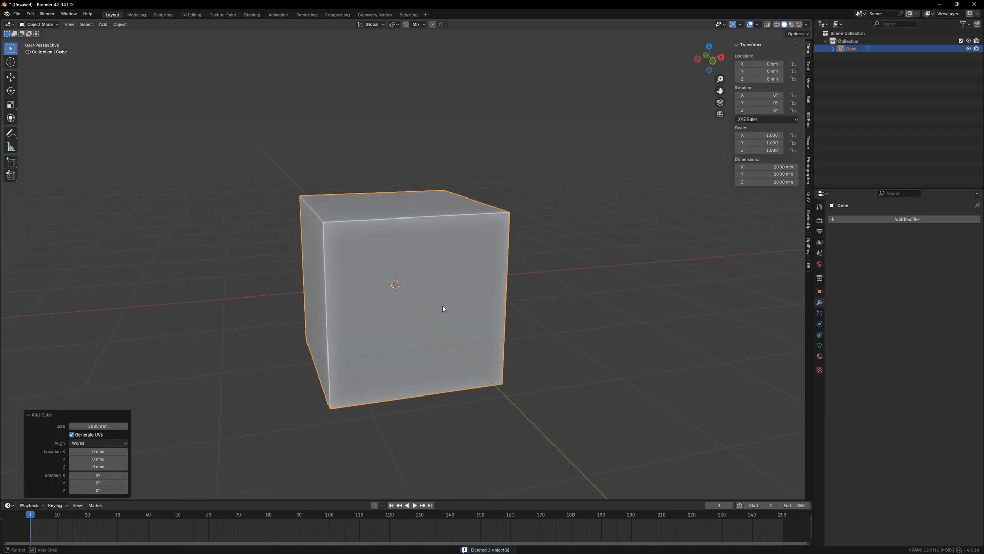
pyautogui.press('Tab')
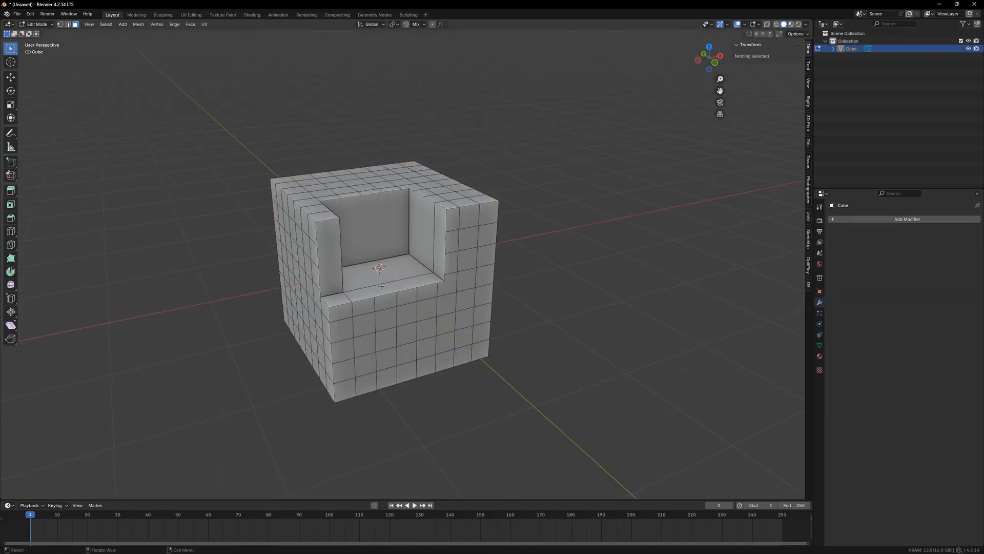
# Smart Extrude the inner faces of the corner notch in the subdivided cube to extend and reshape the cut
pyautogui.click(381, 286)
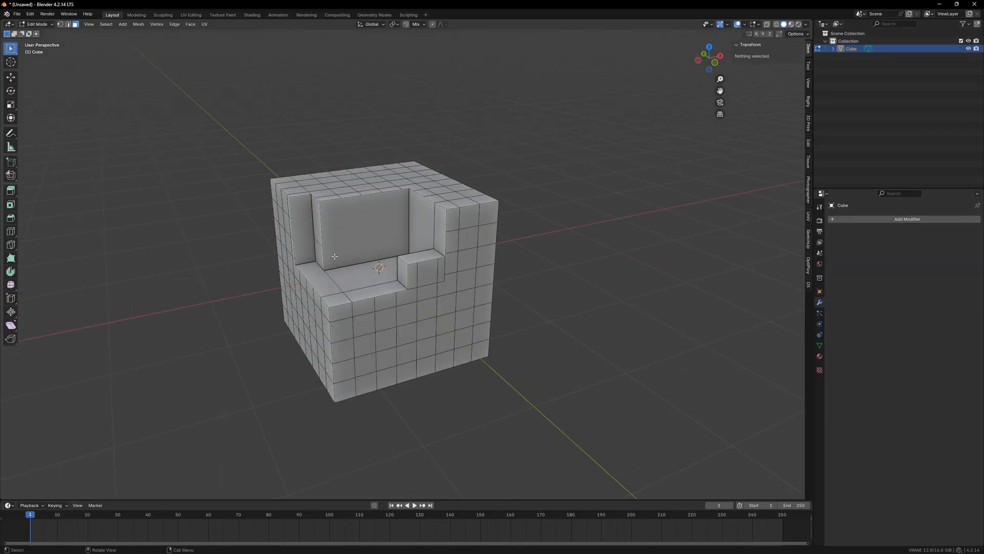
pyautogui.click(321, 229)
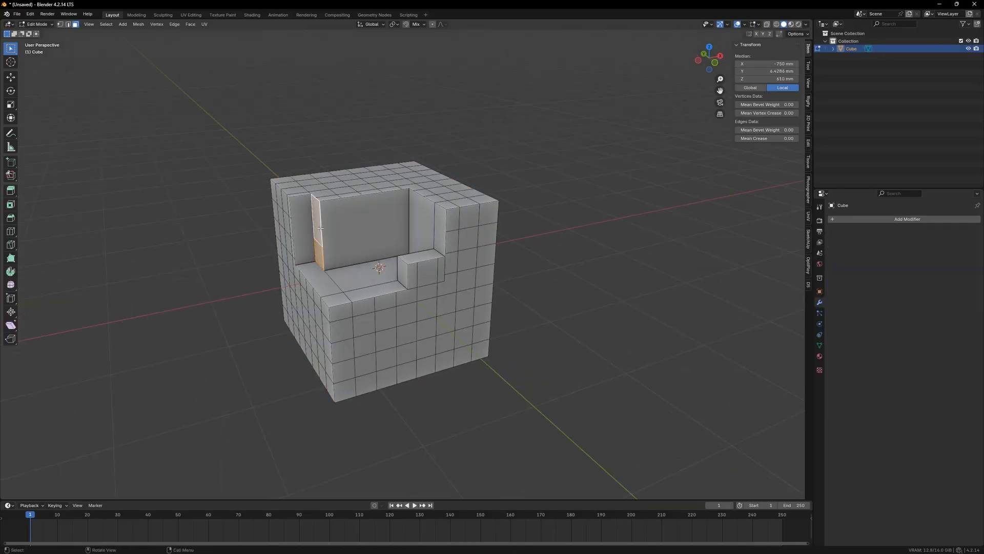
pyautogui.keyDown('alt'); pyautogui.click(349, 292); pyautogui.keyUp('alt')
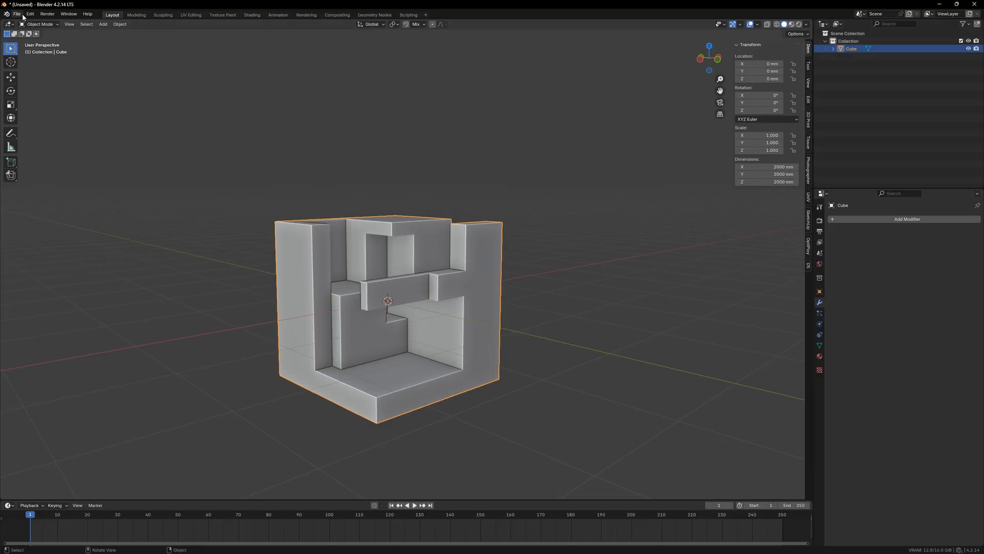
# Turn on Preview Xray Mode in the Smart Extrude add-on preferences and reload the Smart Extrude node groups
pyautogui.click(30, 14)
pyautogui.click(67, 119)
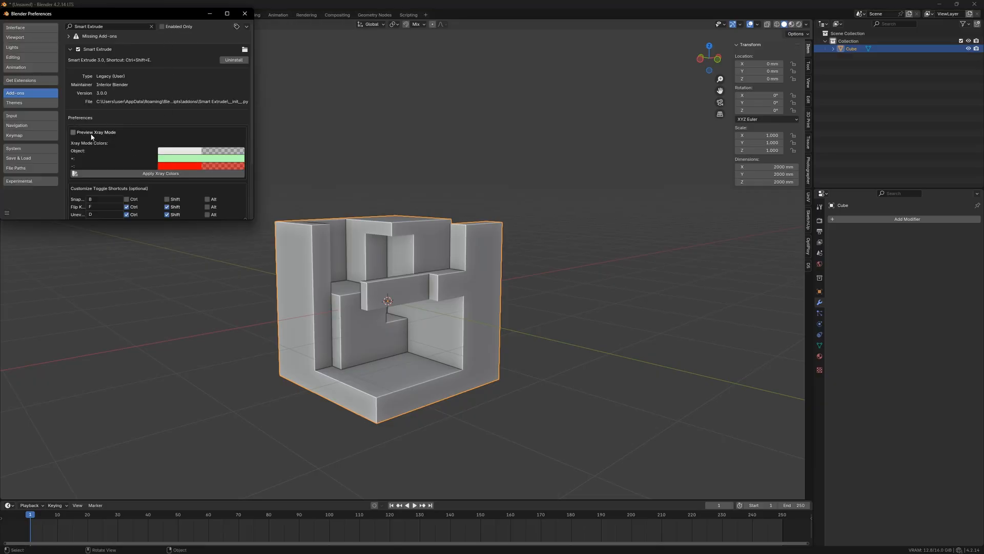
pyautogui.press('Tab')
pyautogui.scroll(-3, 184, 184)
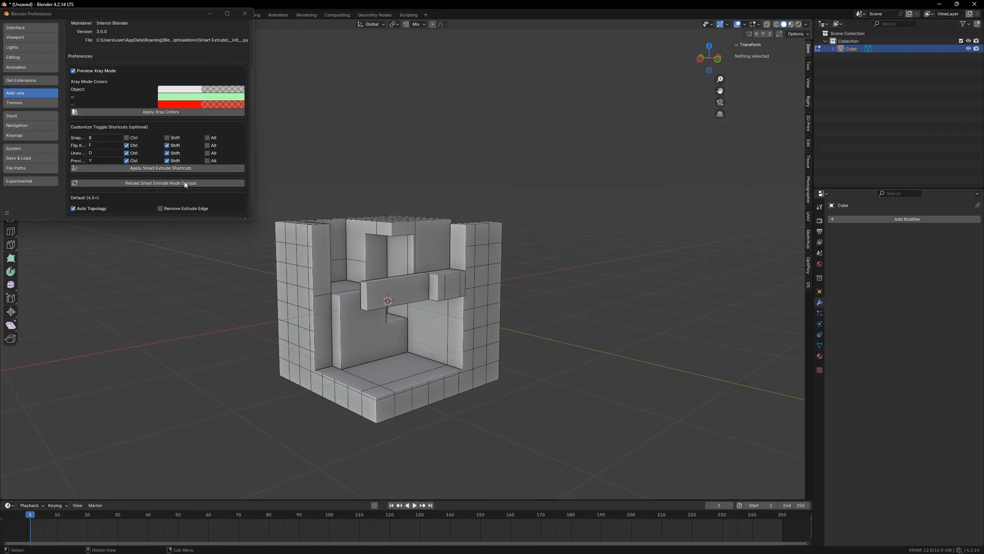
pyautogui.click(195, 183)
# Smart Extrude the horizontal bar's end face back to shorten it, and its front face outward flush with the neighbouring block
pyautogui.click(364, 295)
pyautogui.hotkey('ctrl', 'e')
pyautogui.click(406, 295)
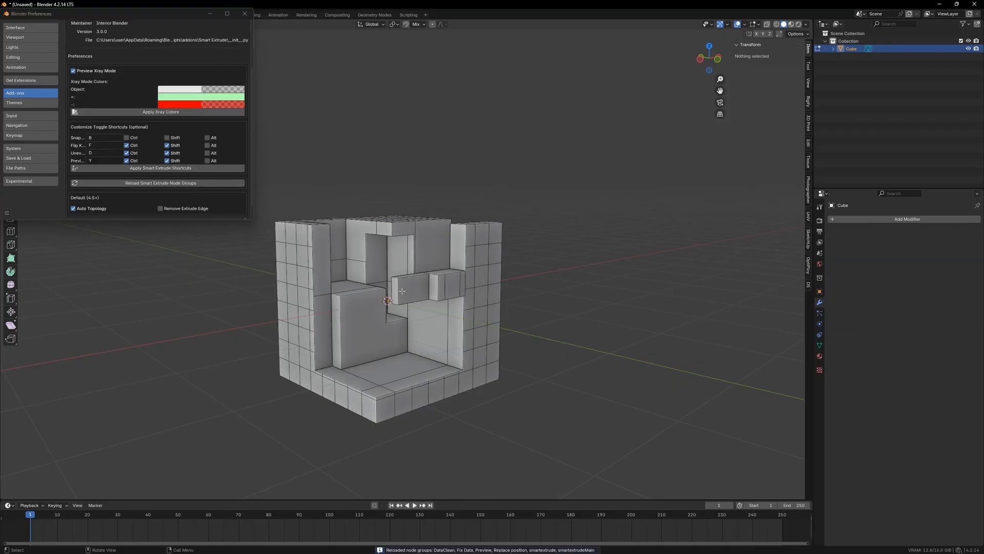
pyautogui.click(410, 294)
pyautogui.hotkey('ctrl', 'e')
pyautogui.click(438, 275)
# Enlarge the preferences window, set the Xray Mode plus colour to light blue and the minus colour to pink, and apply the Xray colors
pyautogui.moveTo(160, 14); pyautogui.dragTo(418, 170)
pyautogui.moveTo(512, 235); pyautogui.dragTo(587, 244)
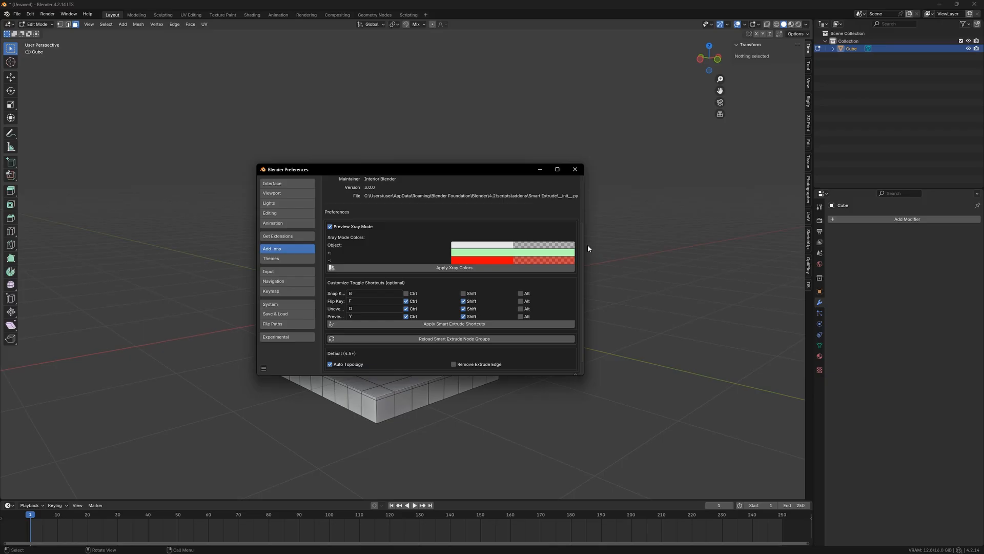
pyautogui.click(539, 244)
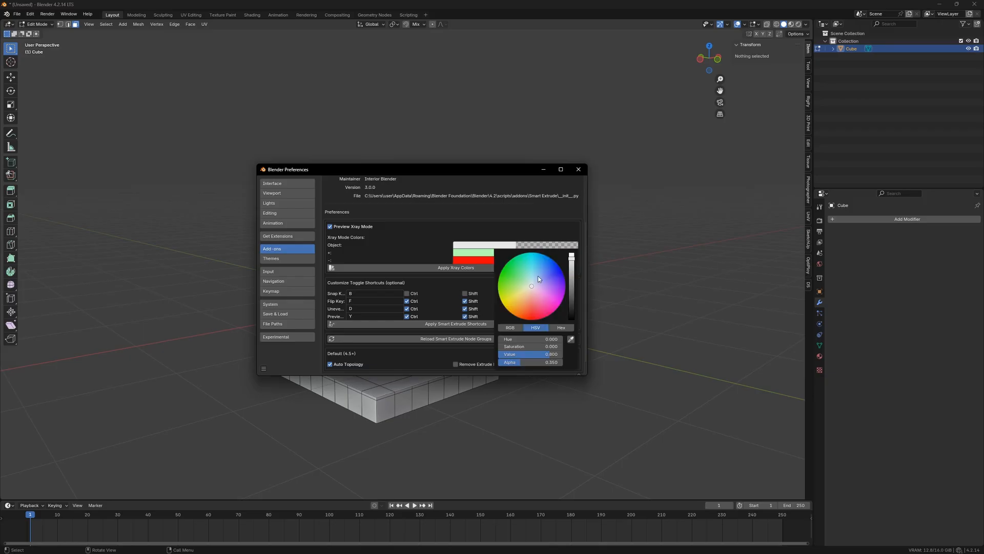
pyautogui.click(478, 253)
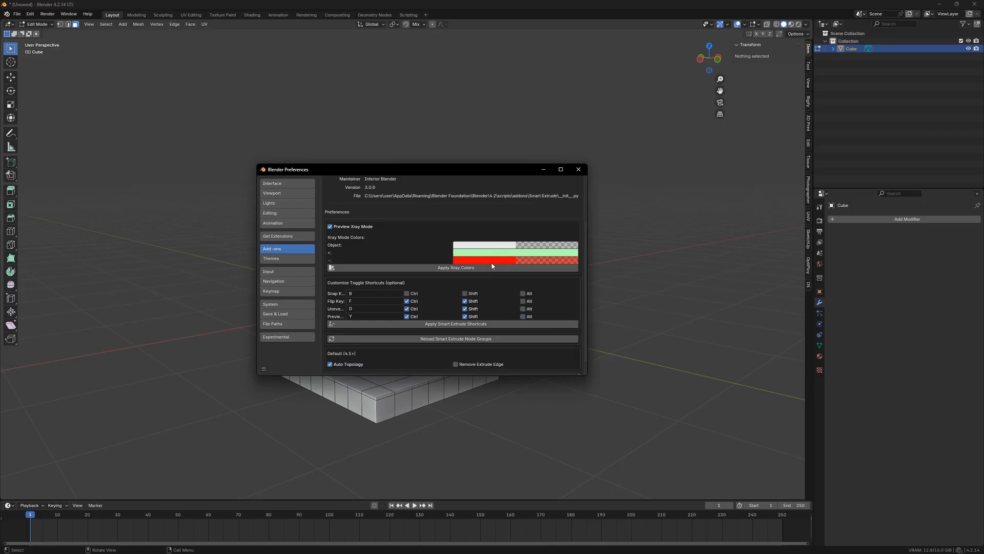
pyautogui.click(494, 253)
pyautogui.moveTo(530, 286)
pyautogui.mouseDown()
pyautogui.moveTo(536, 277)
pyautogui.moveTo(538, 296)
pyautogui.mouseUp()
pyautogui.click(485, 261)
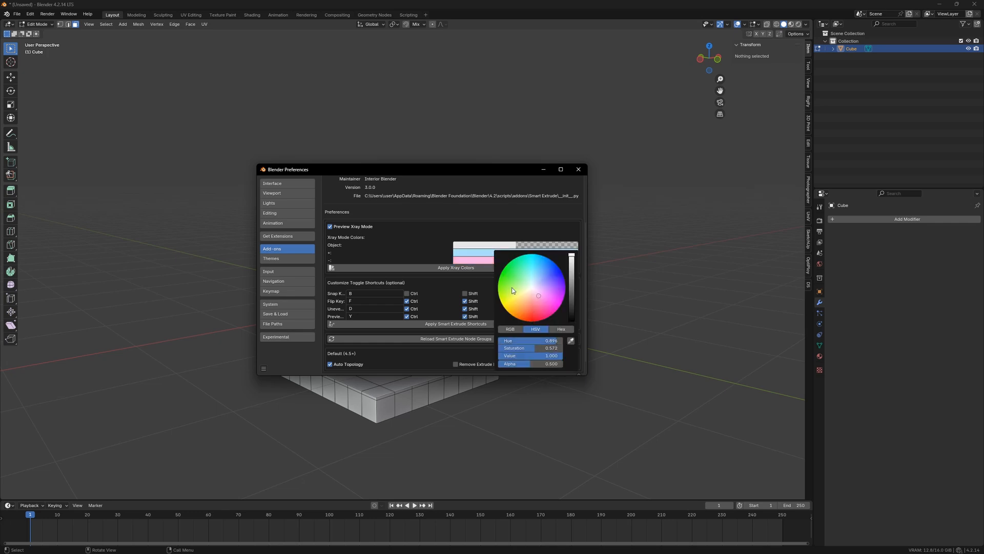
pyautogui.click(501, 268)
# Minimize the preferences and Smart Extrude a face of the horizontal bar with the new Xray colours
pyautogui.click(544, 169)
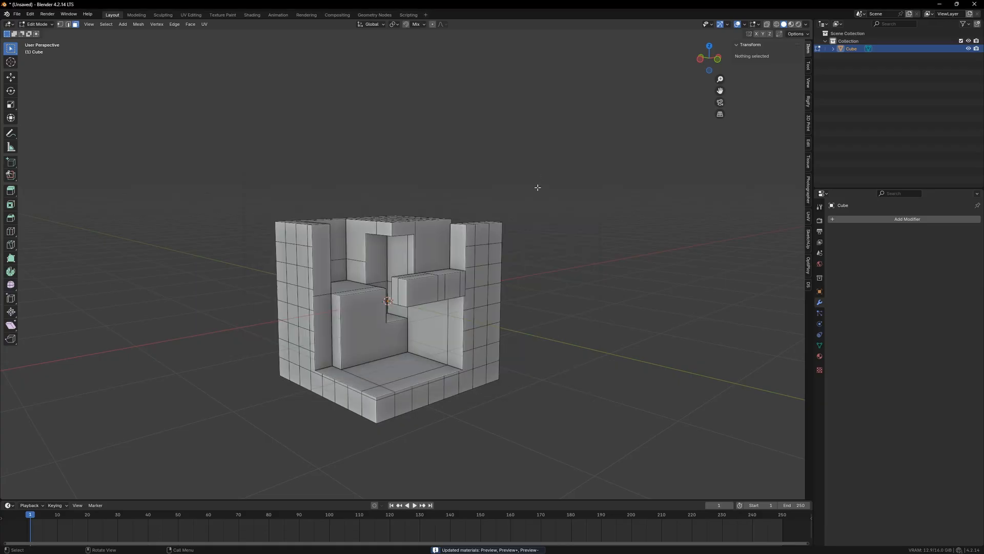
pyautogui.click(422, 277)
pyautogui.hotkey('alt', 'e')
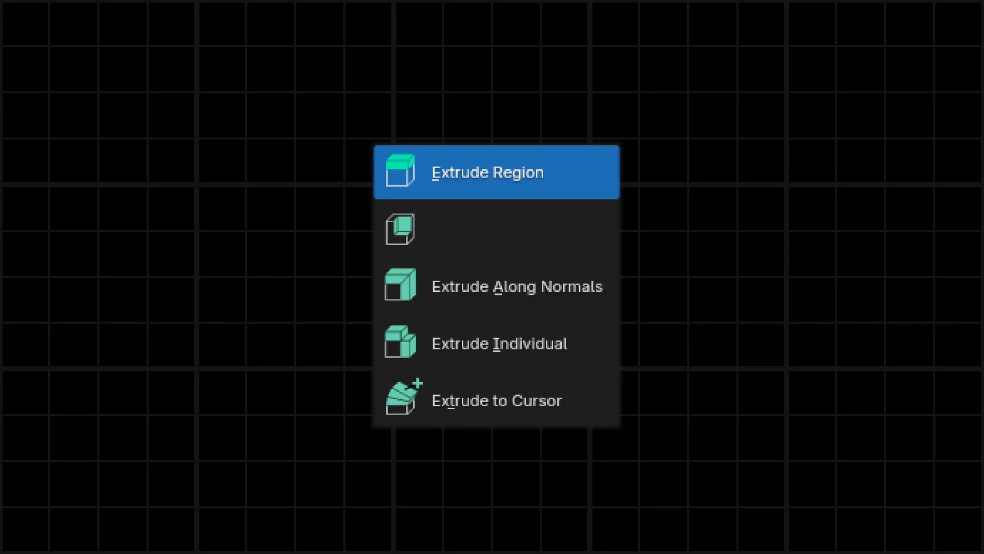
# In the extrude menu graphic, add a text box with the label "Smart Extrude" in the empty second row
pyautogui.moveTo(430, 218); pyautogui.dragTo(597, 249)
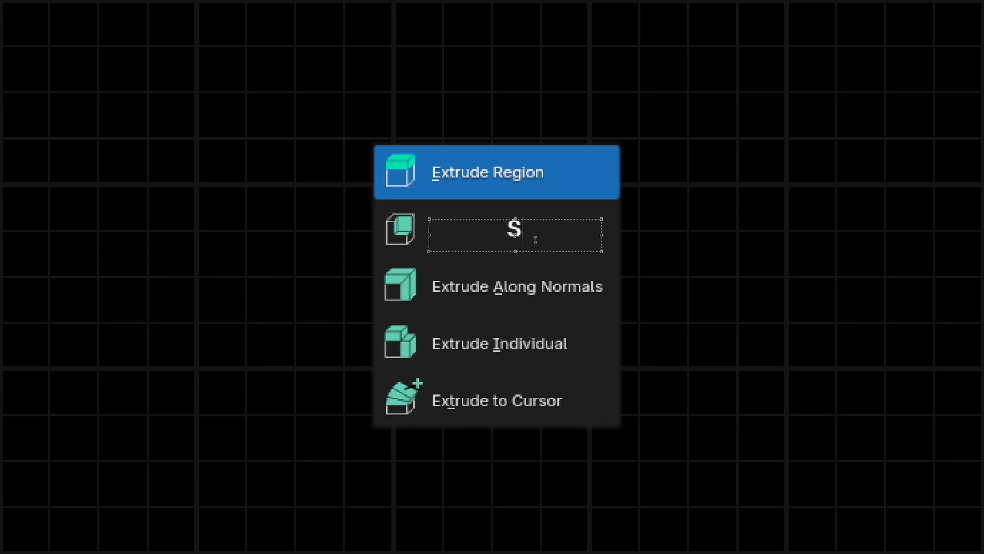
pyautogui.write('Smart Extrud')
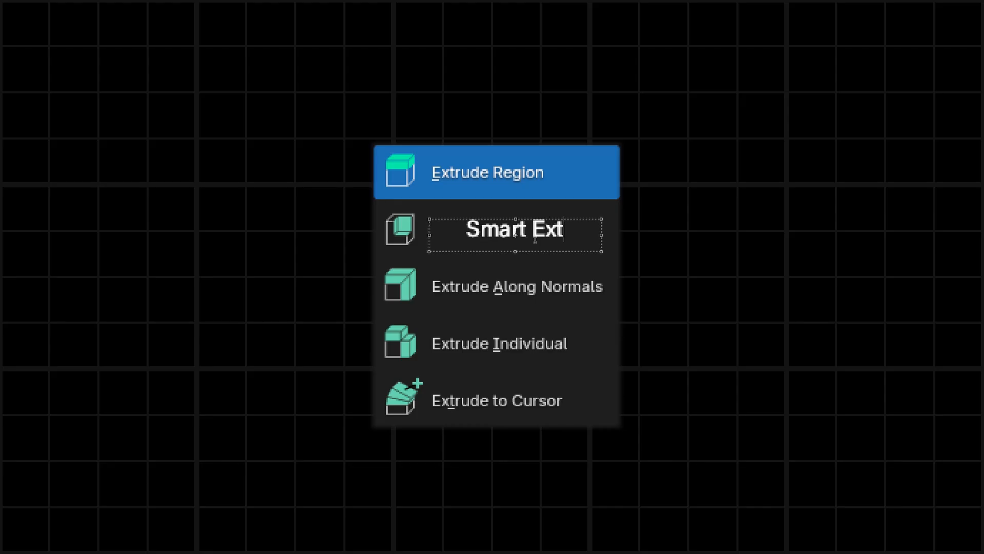